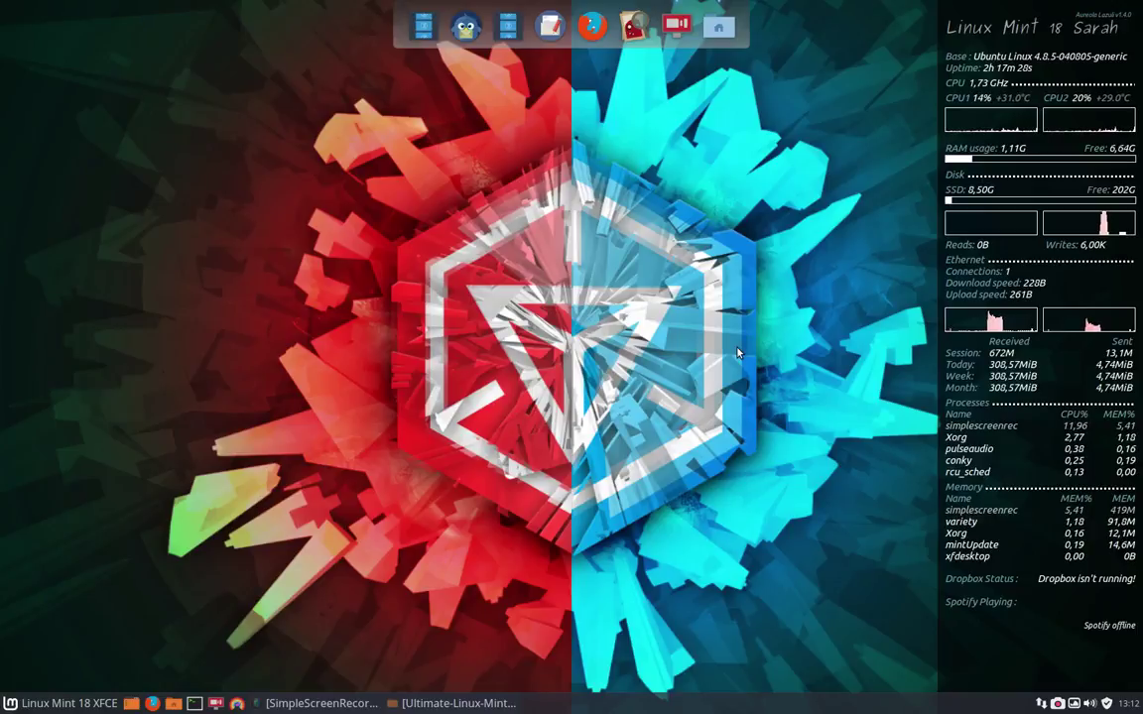
Go from the Whisker menu into Settings Manager and open its Appearance panel
left_click(66, 704)
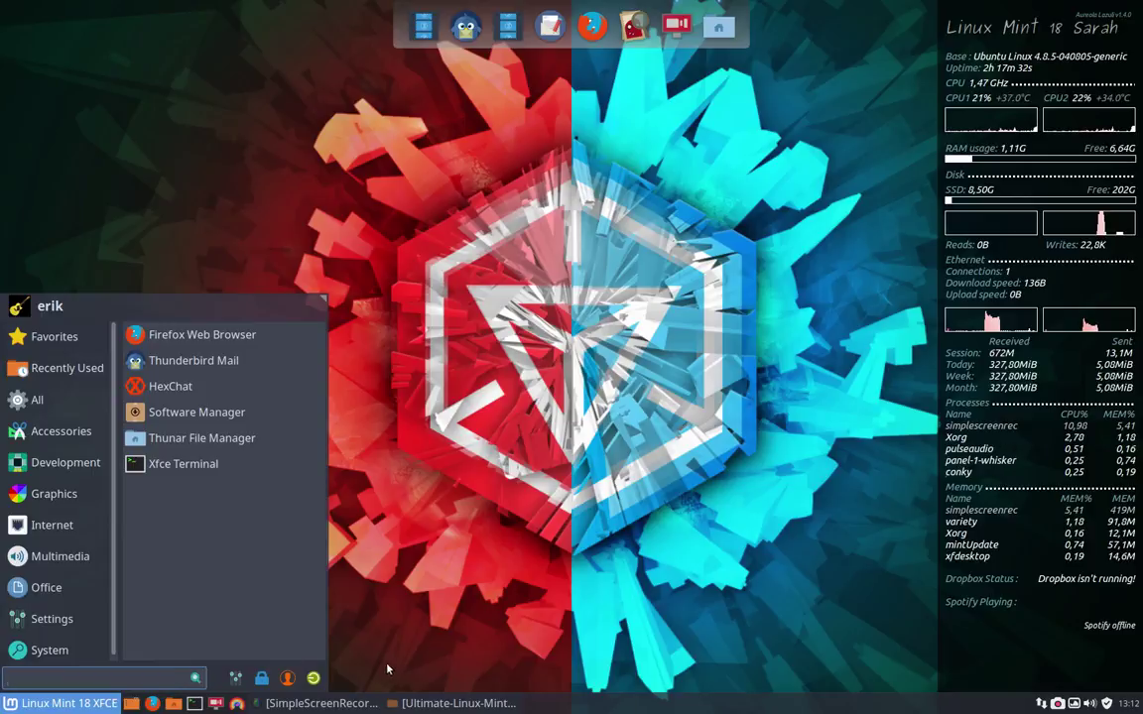
left_click(235, 677)
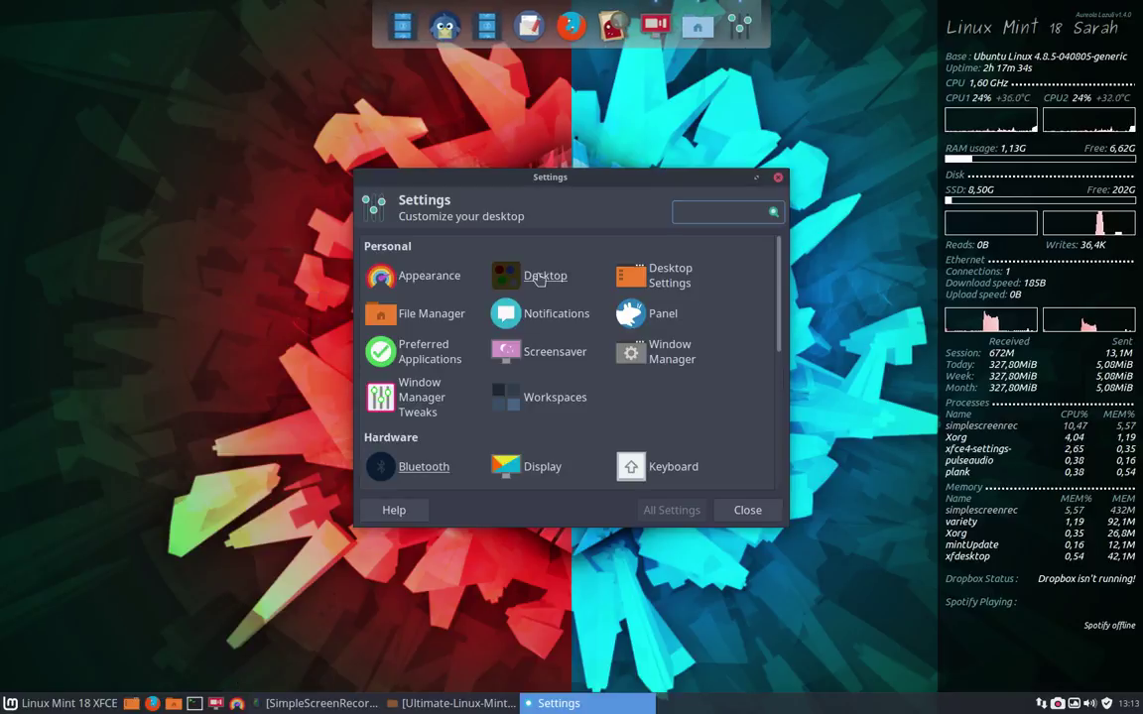
left_click(401, 277)
Show the Icons tab and scroll the icon theme list up to the Sardi entries
left_click(426, 253)
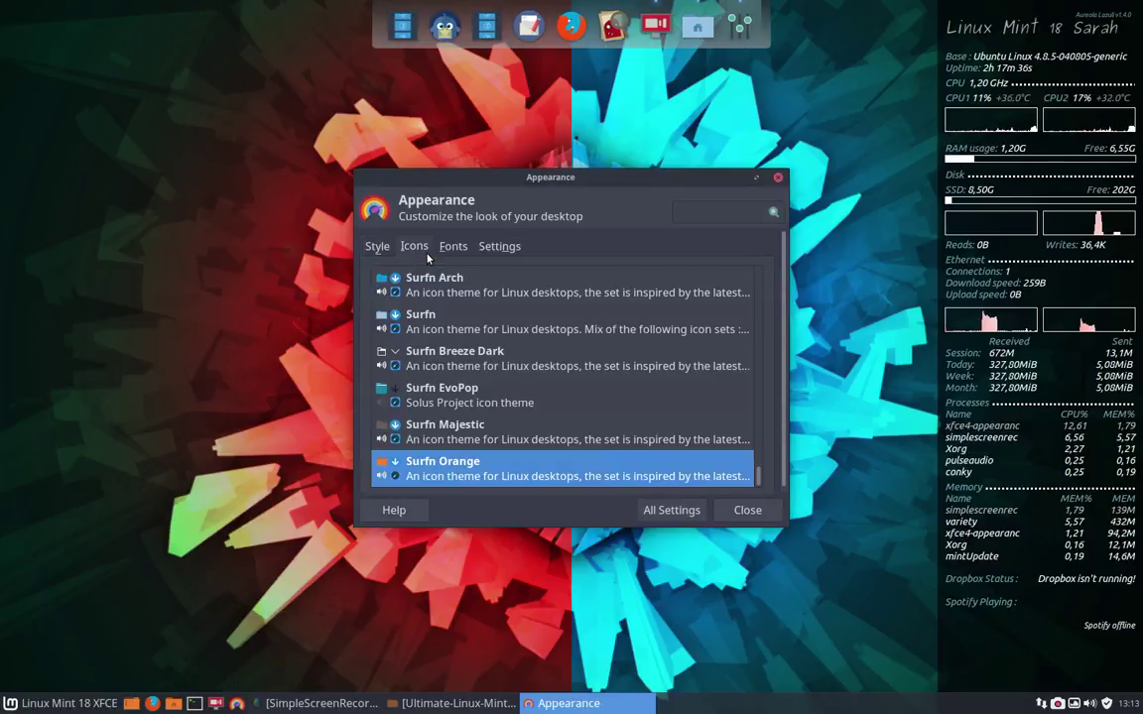
scroll(511, 370, "up", 12)
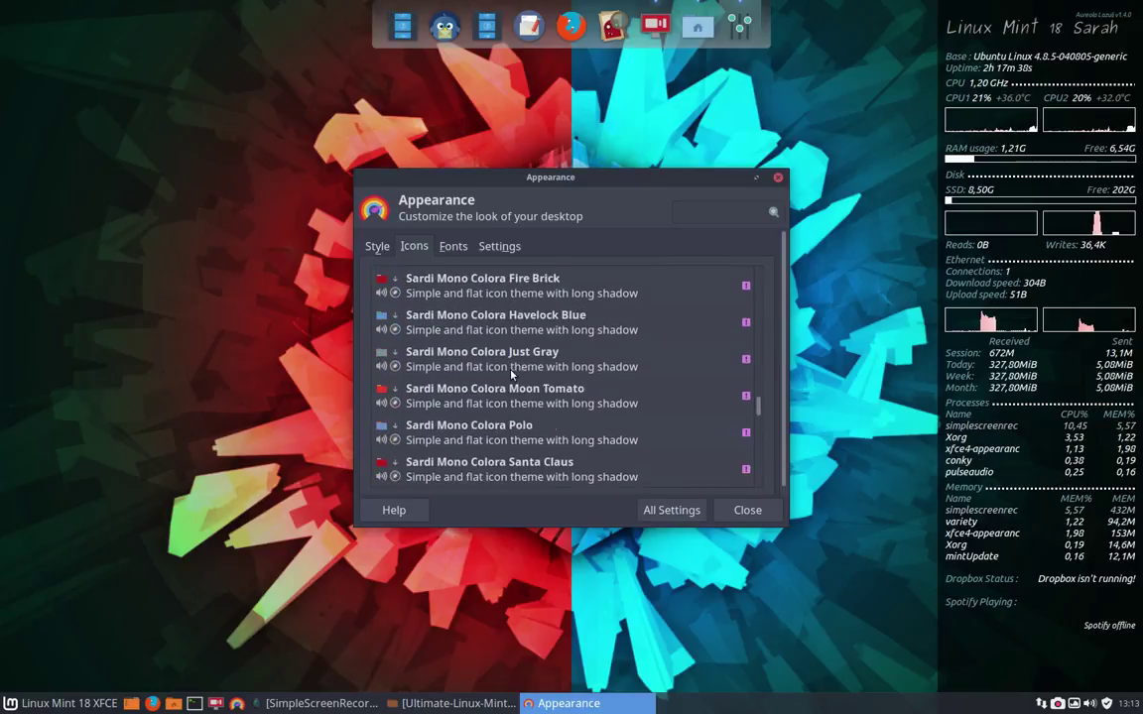
scroll(511, 374, "up", 3)
scroll(511, 370, "up", 8)
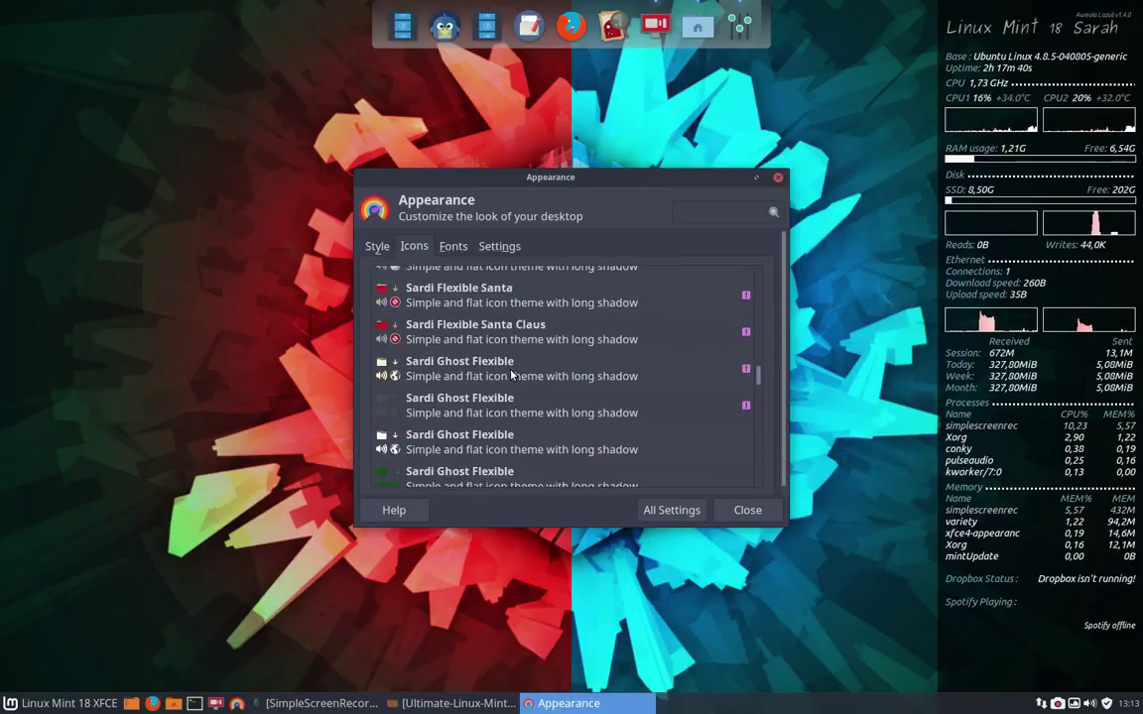
scroll(511, 374, "up", 6)
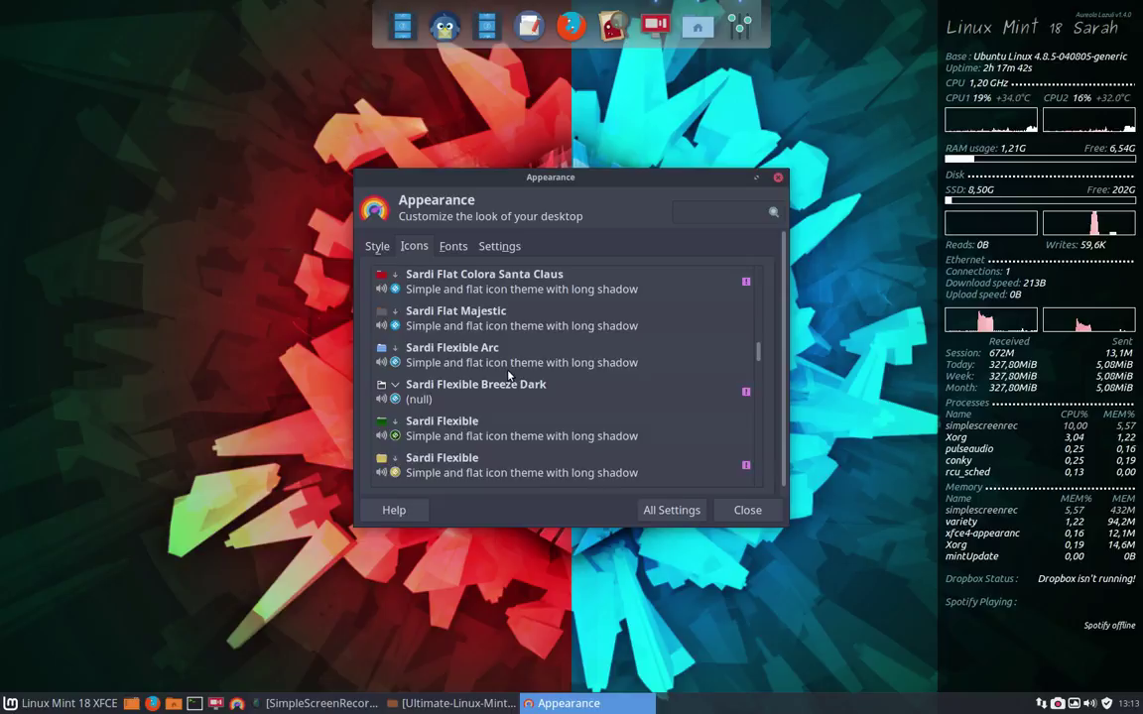
scroll(509, 376, "up", 4)
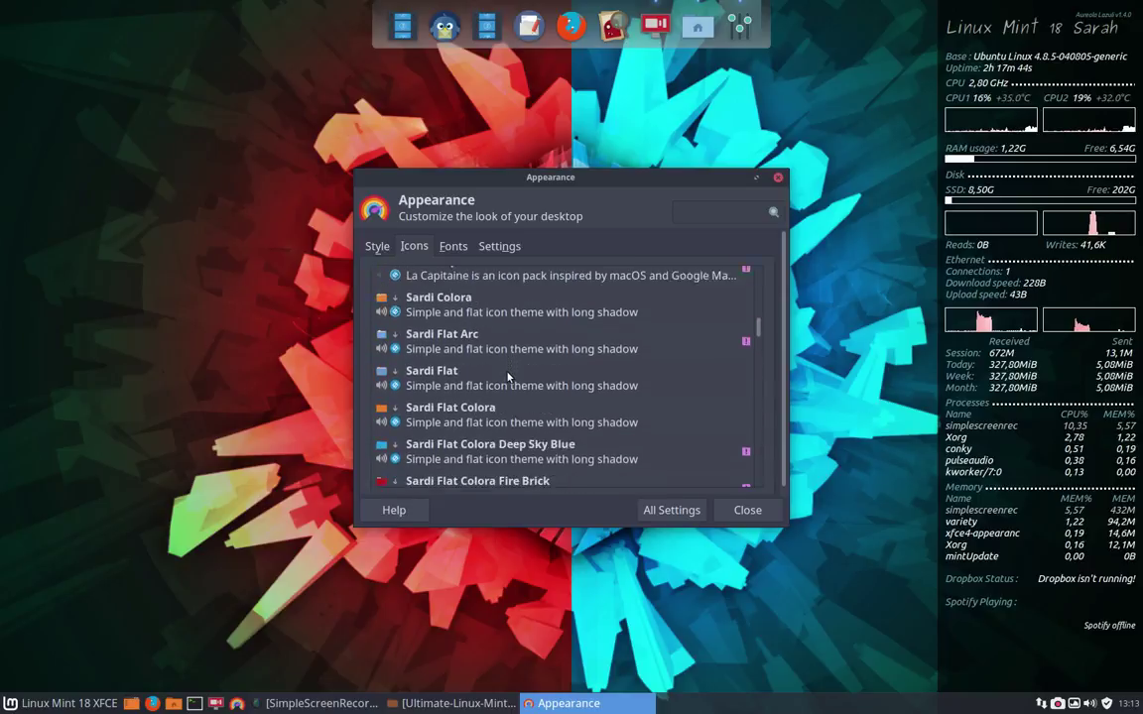
Apply the Sardi icon theme, move Appearance to the right, and open the home folder in Thunar
left_click(456, 337)
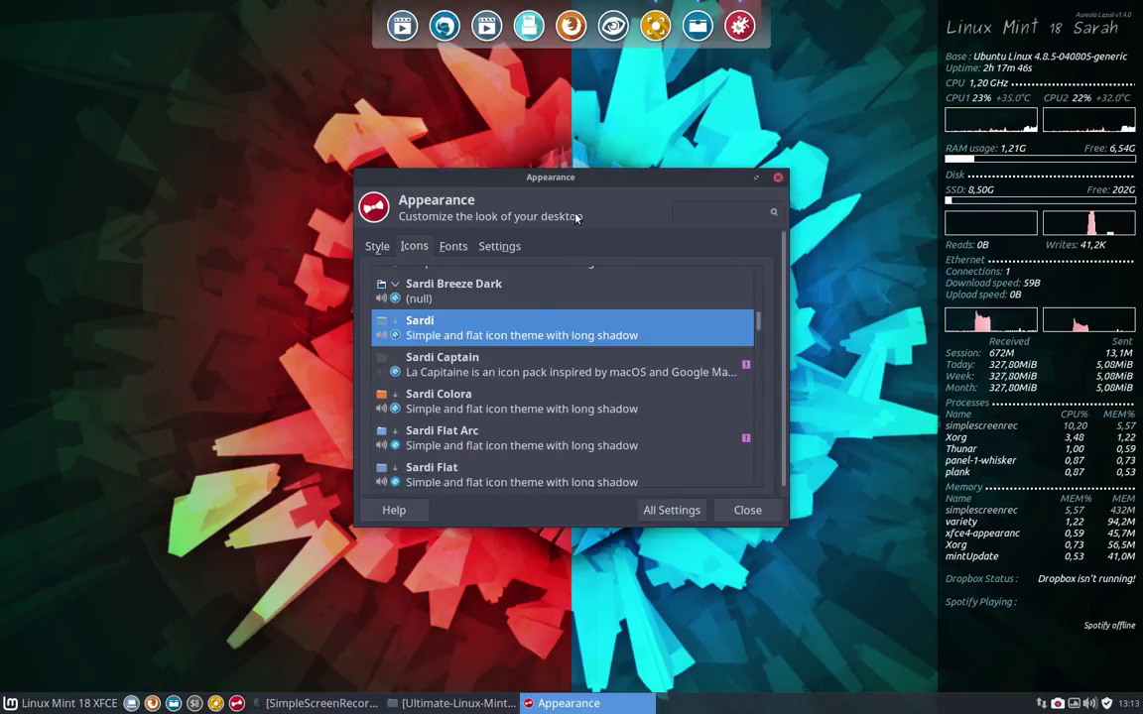
left_click_drag(590, 181, 923, 199)
key("super+e")
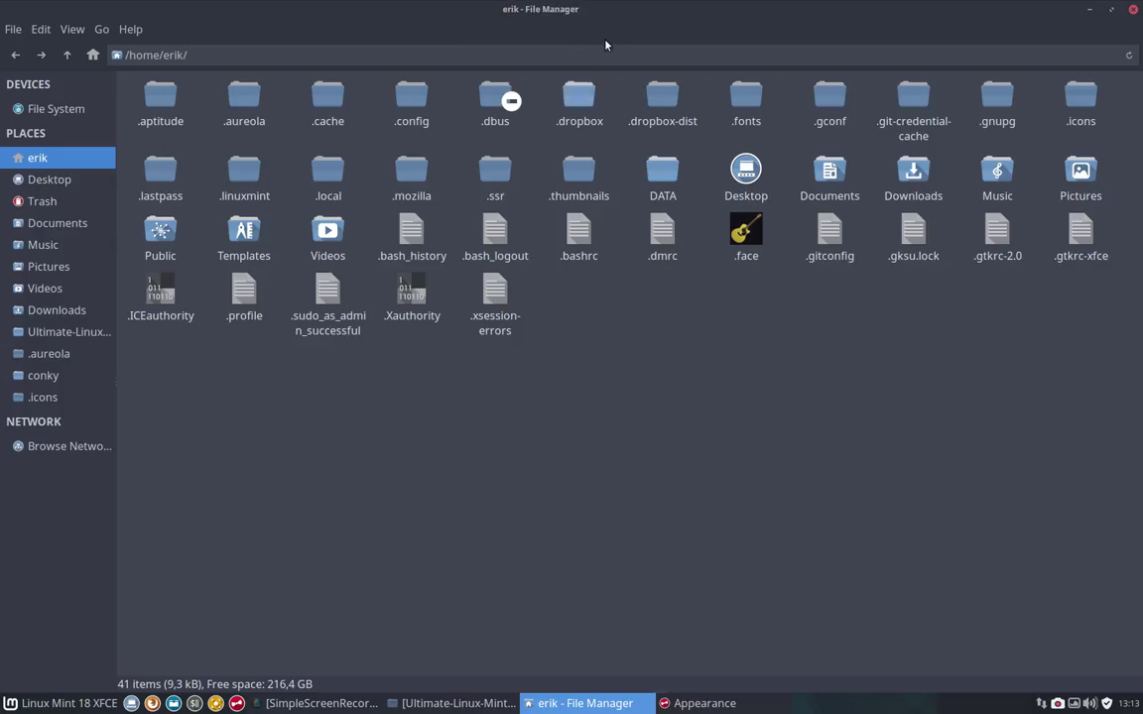
Hide hidden files in the home folder and shrink Thunar to a smaller window
key("ctrl+h")
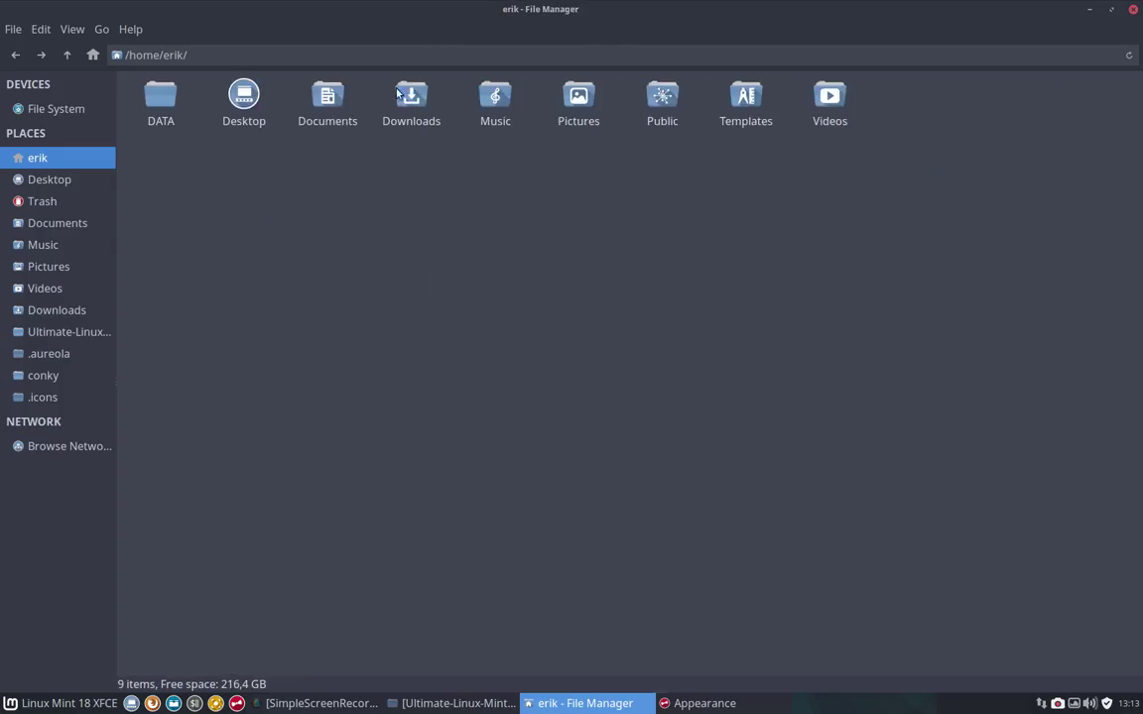
left_click_drag(533, 18, 300, 158)
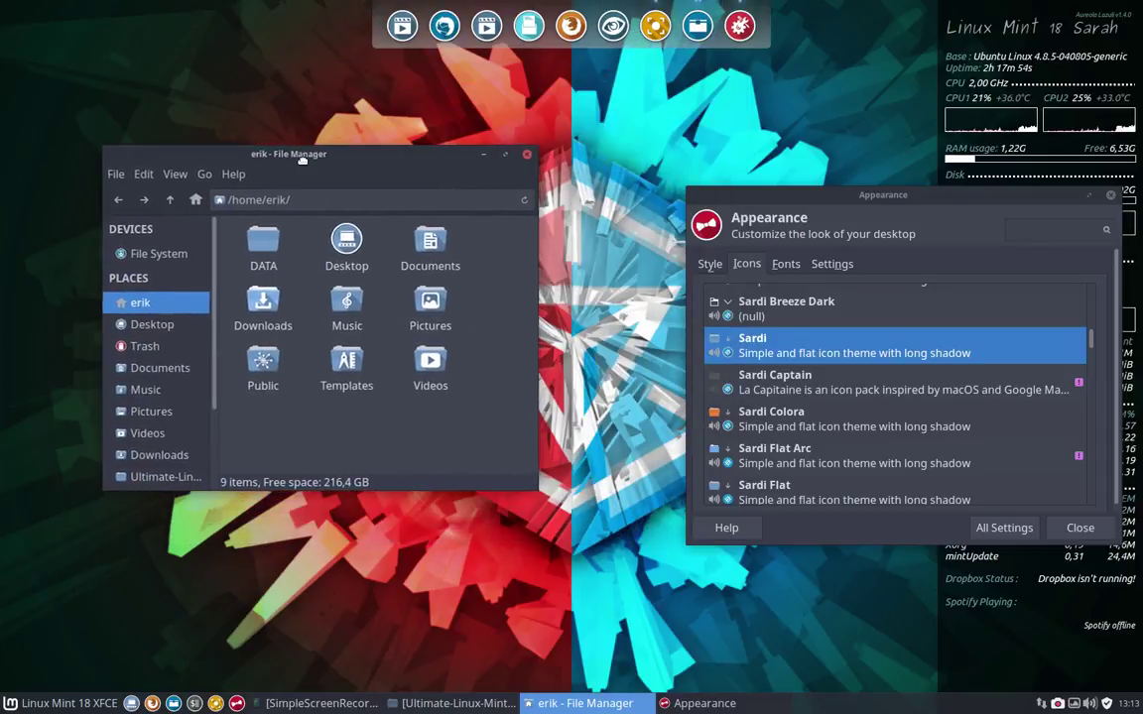
left_click(56, 704)
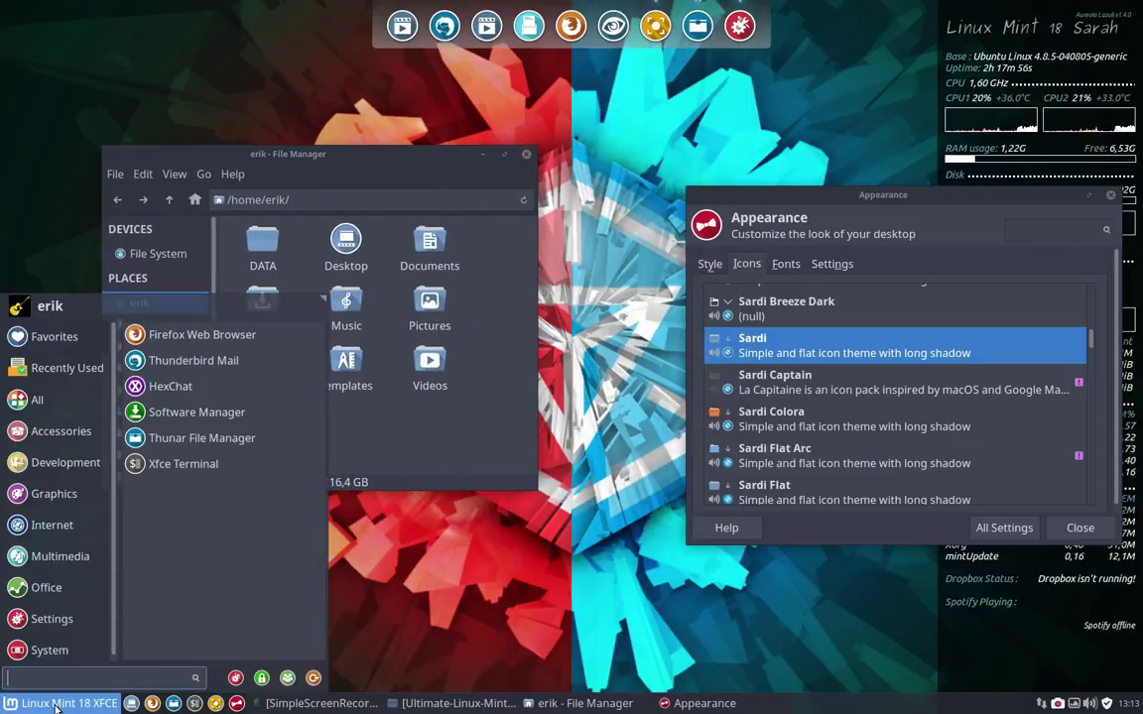
left_click(408, 505)
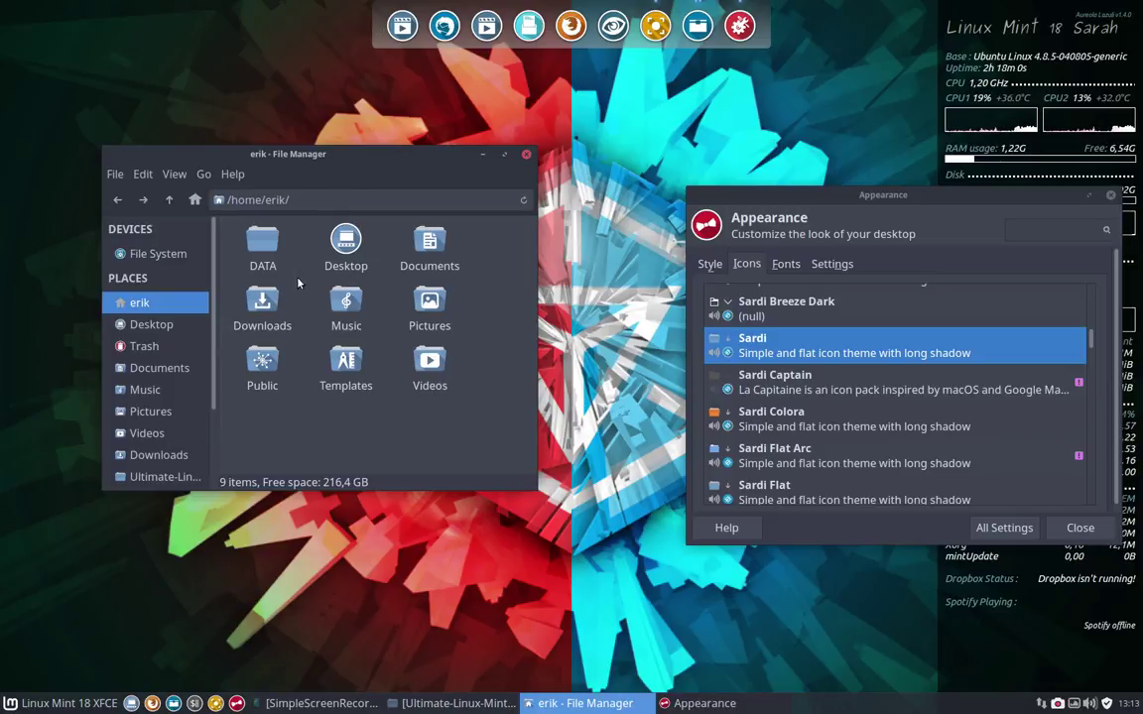
Apply Sardi Arc, then move down one entry to Sardi Breeze Dark
left_click(780, 353)
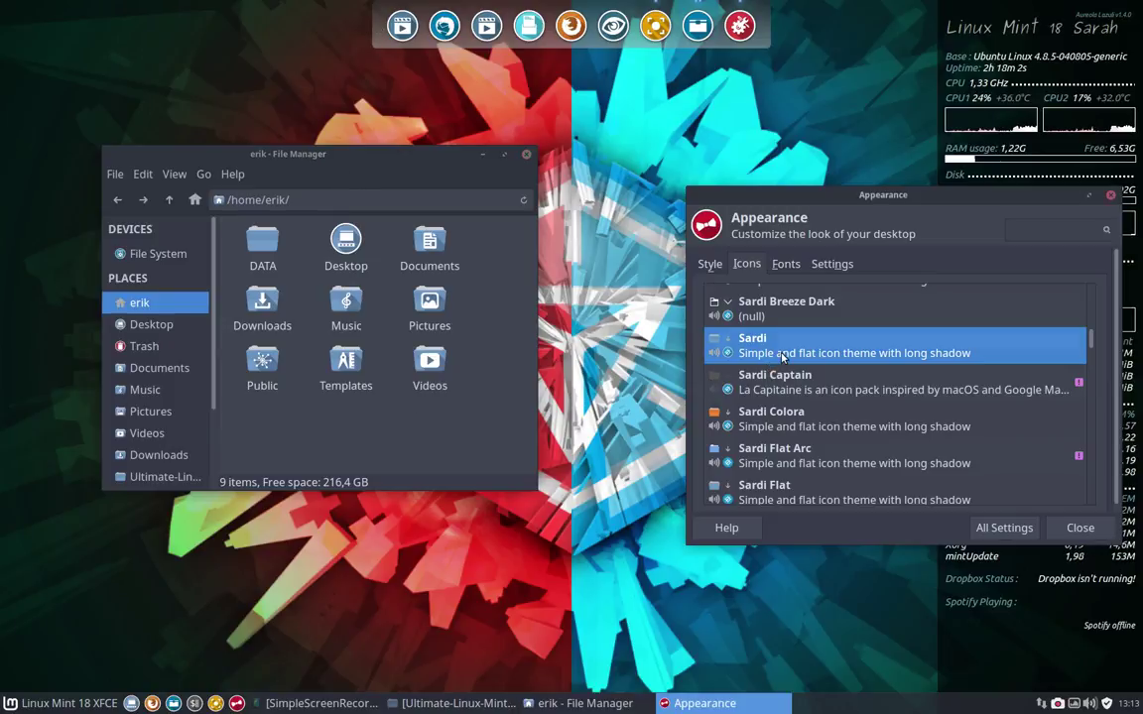
scroll(782, 357, "up", 3)
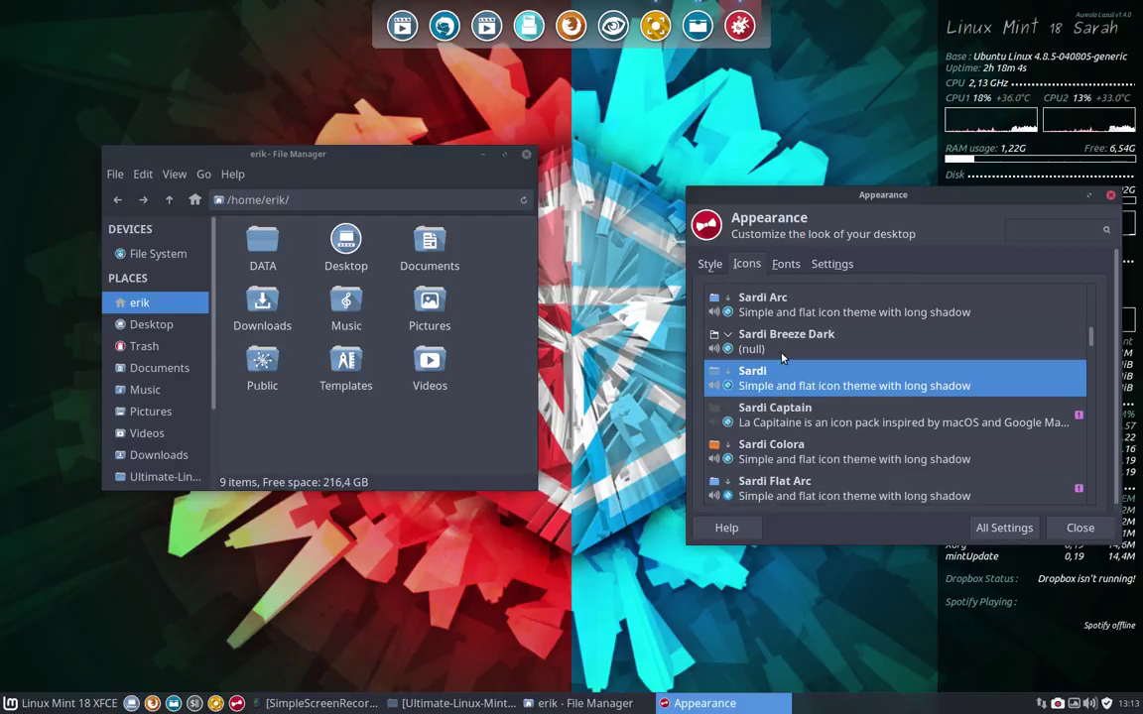
left_click(782, 369)
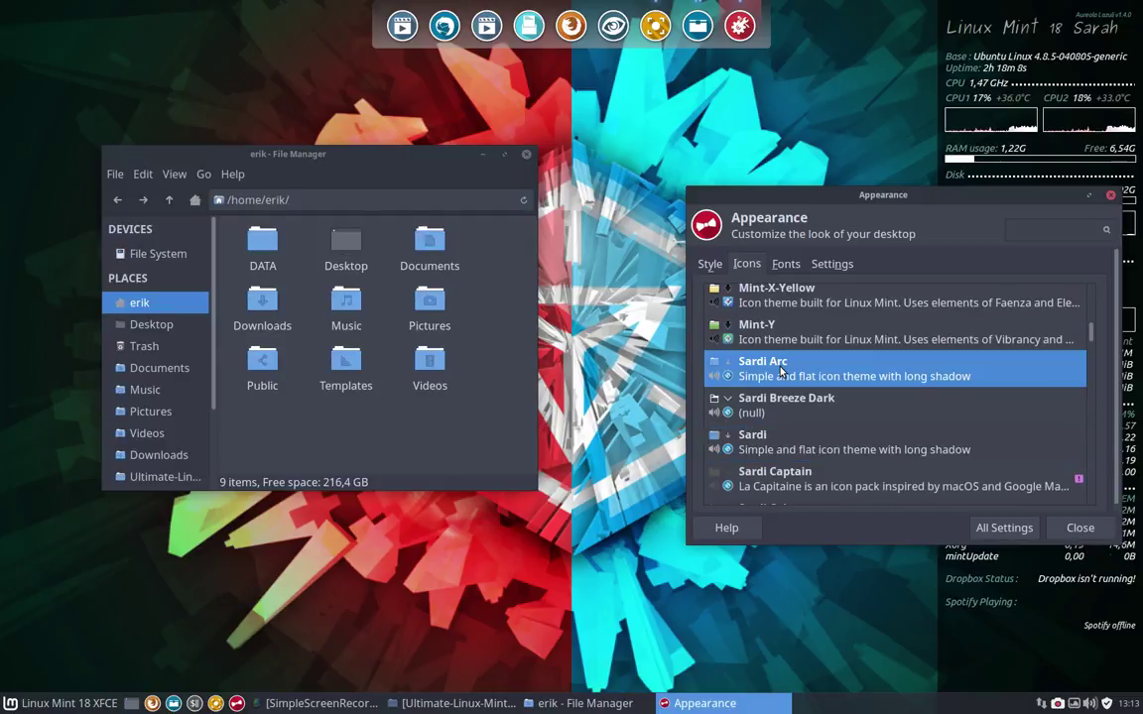
key("Down")
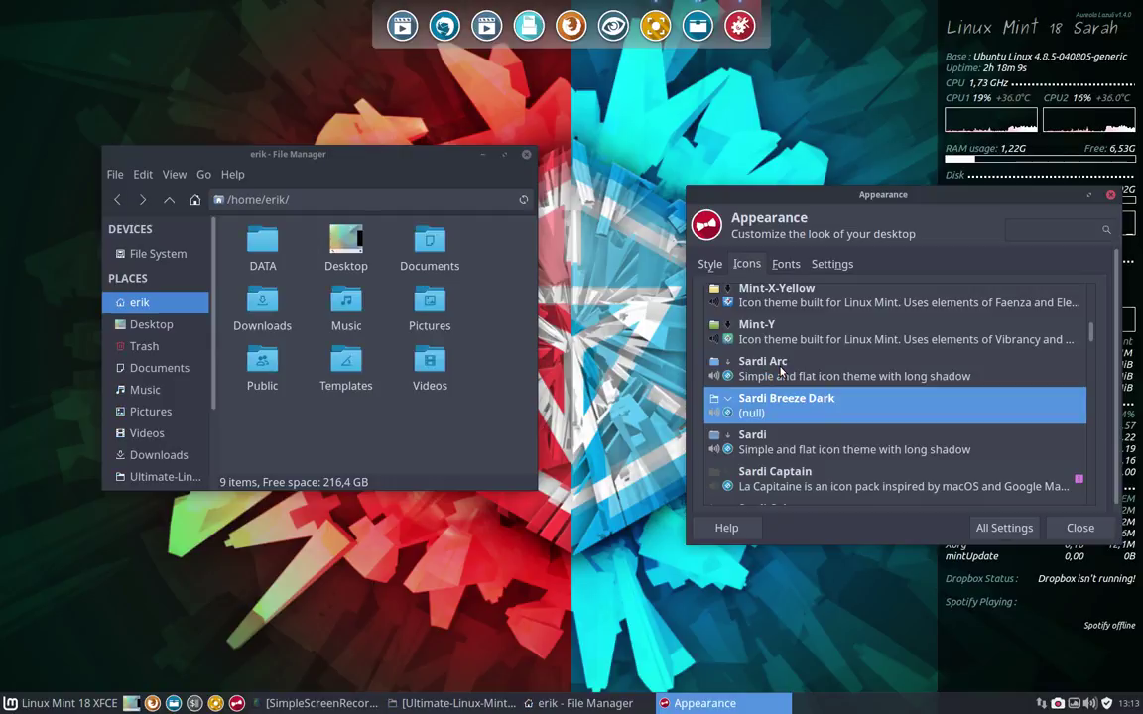
Step from plain Sardi through Sardi Captain, Colora and Flat Arc to Sardi Flat
left_click(773, 437)
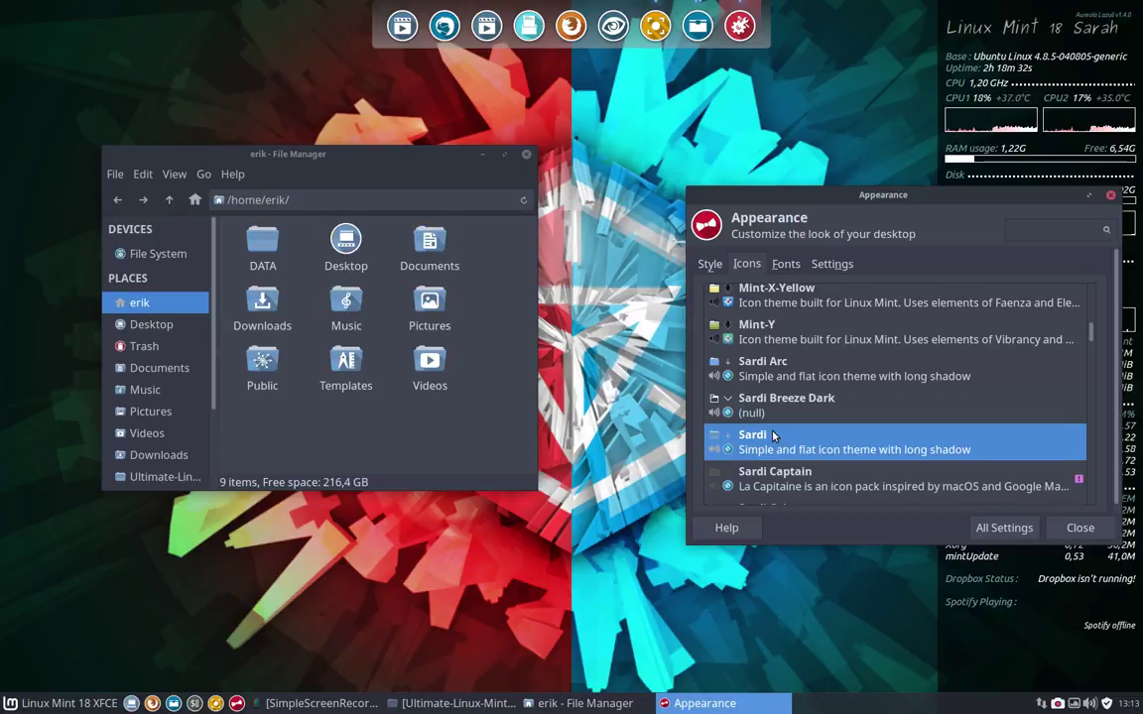
key("Down")
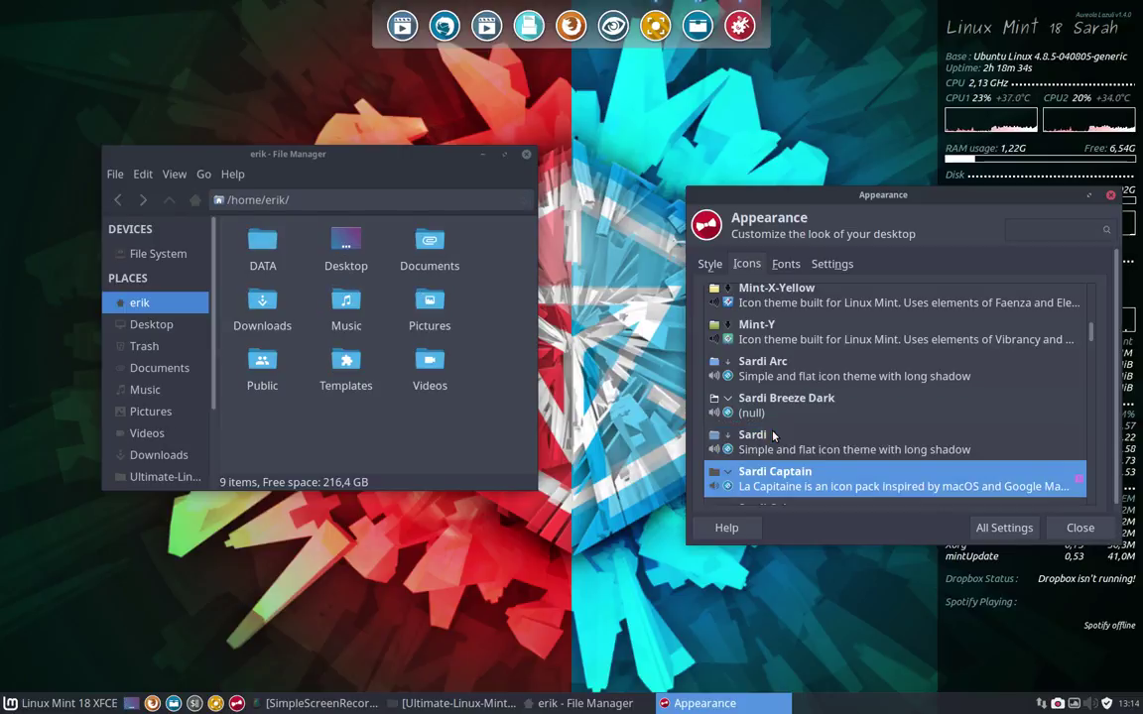
key("Down")
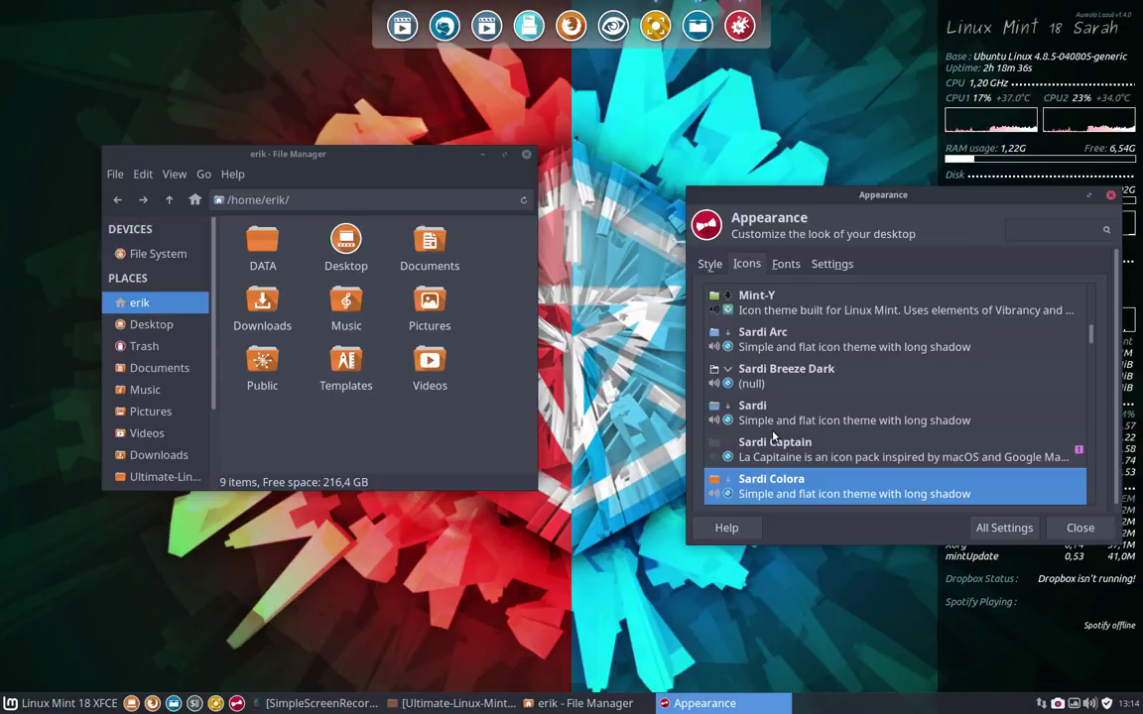
key("Down")
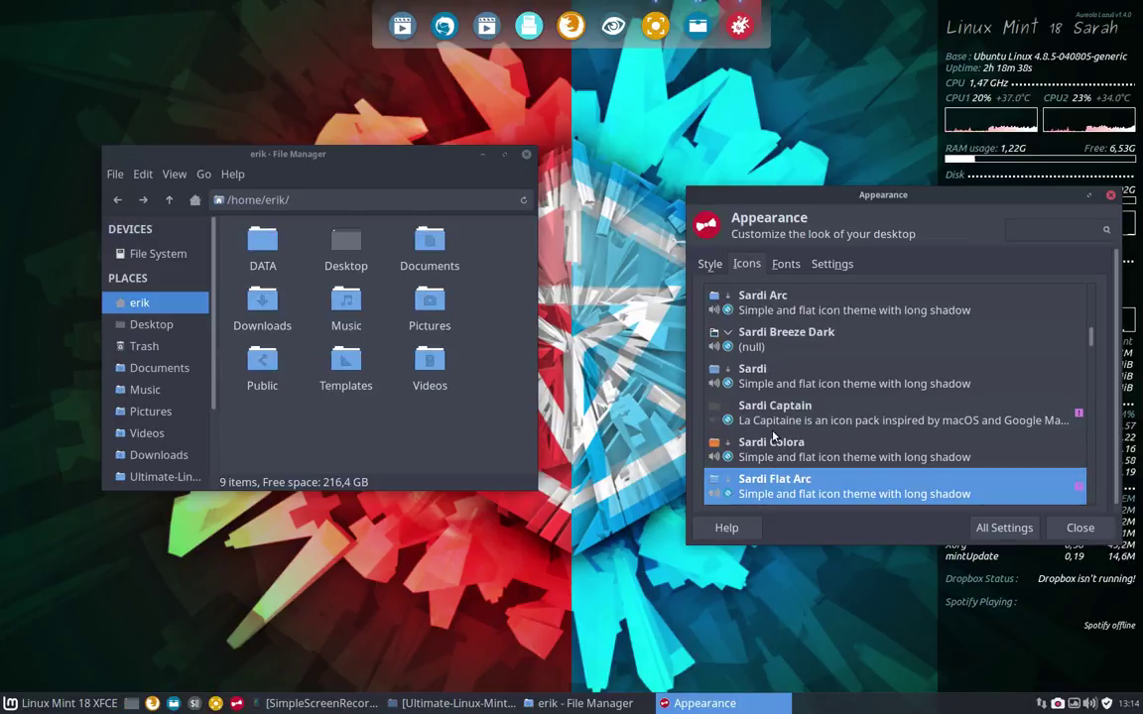
key("Down")
Preview the Sardi Flat Colora variants (Deep Sky Blue, Fire Brick, Polo, Santa Claus) and land on Sardi Flat Majestic
key("Down")
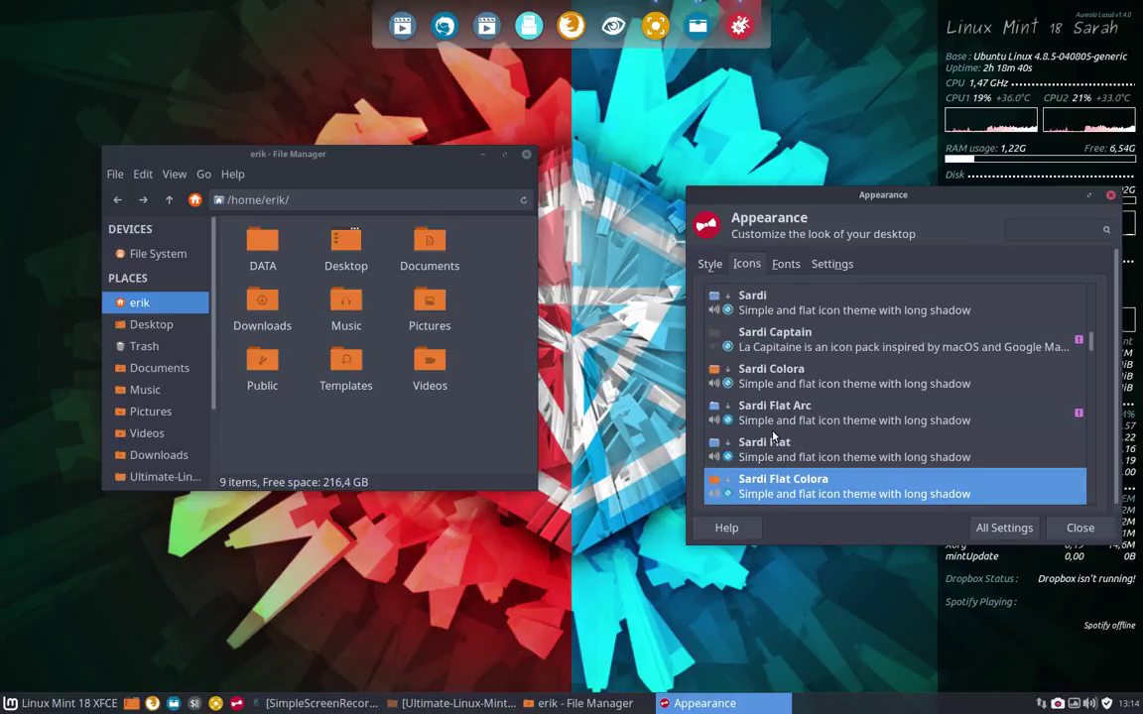
key("Down")
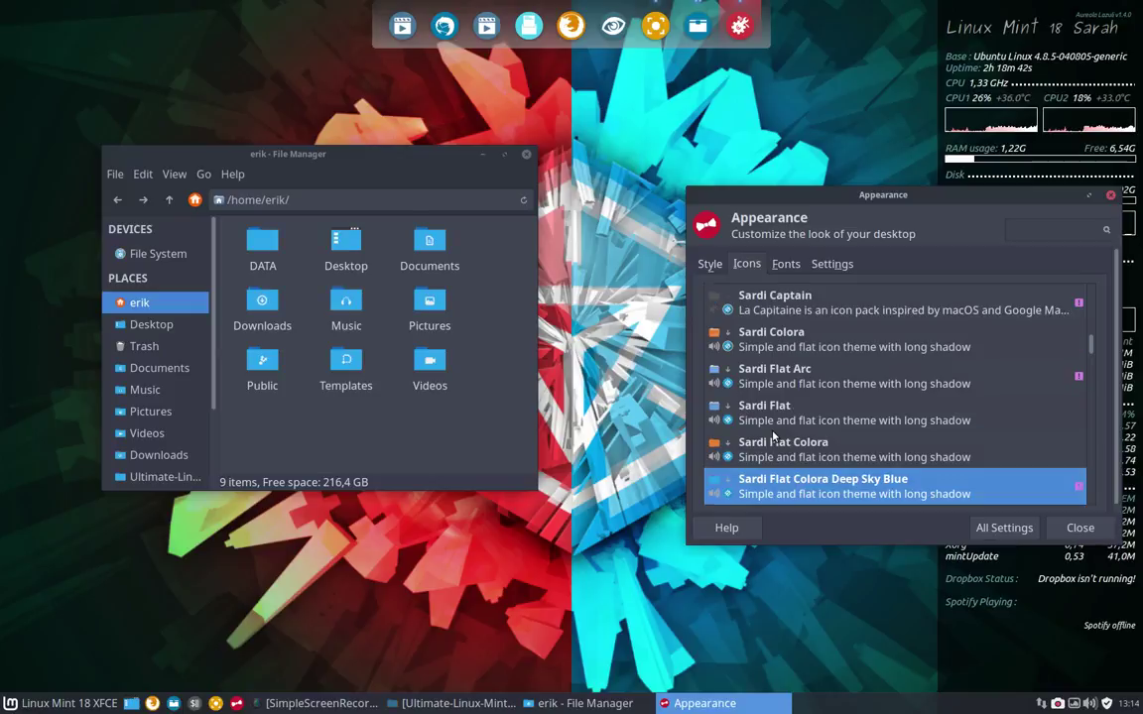
key("Down")
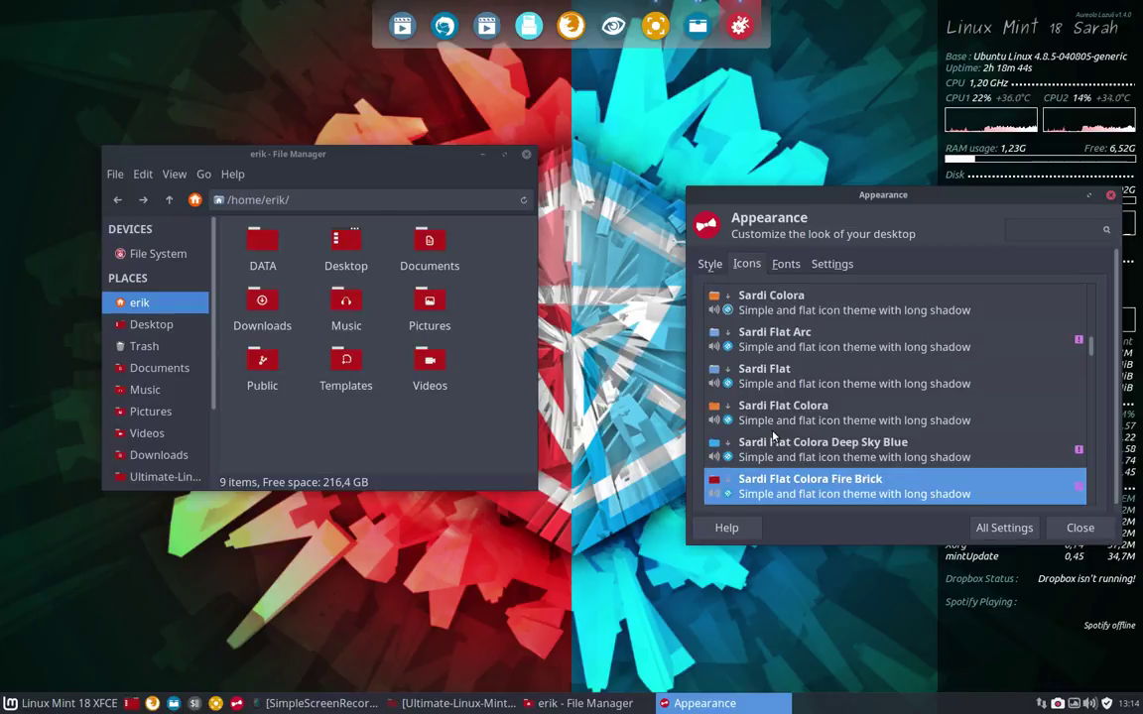
key("Down")
key("Down")
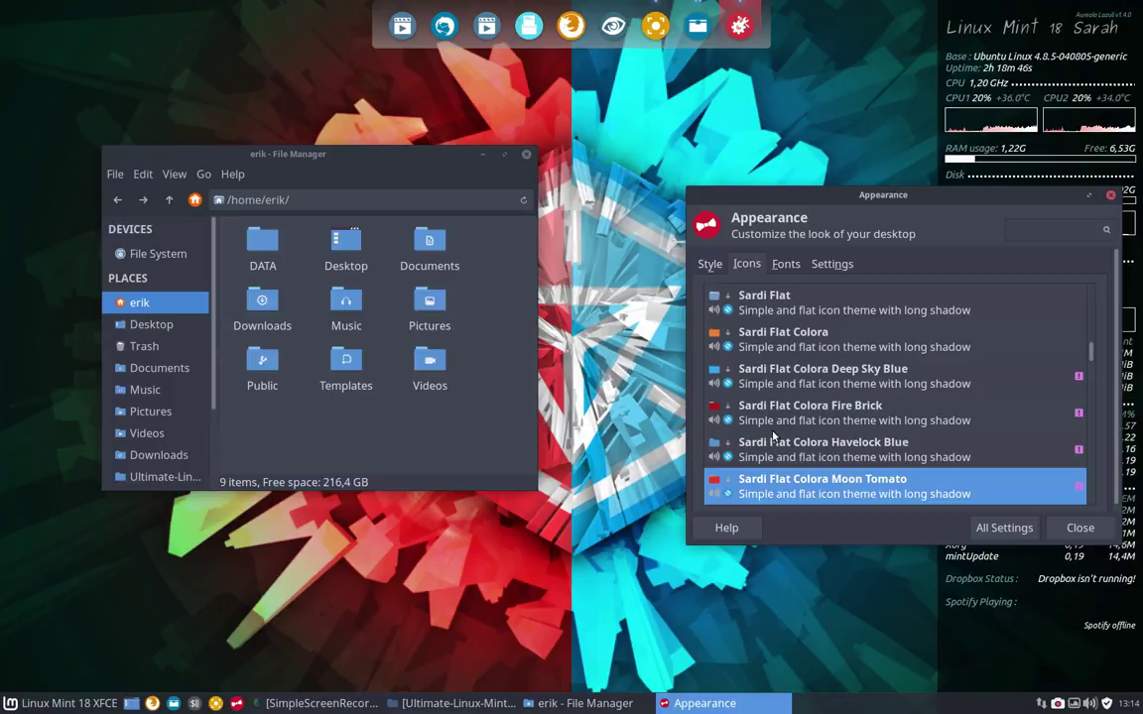
key("Down")
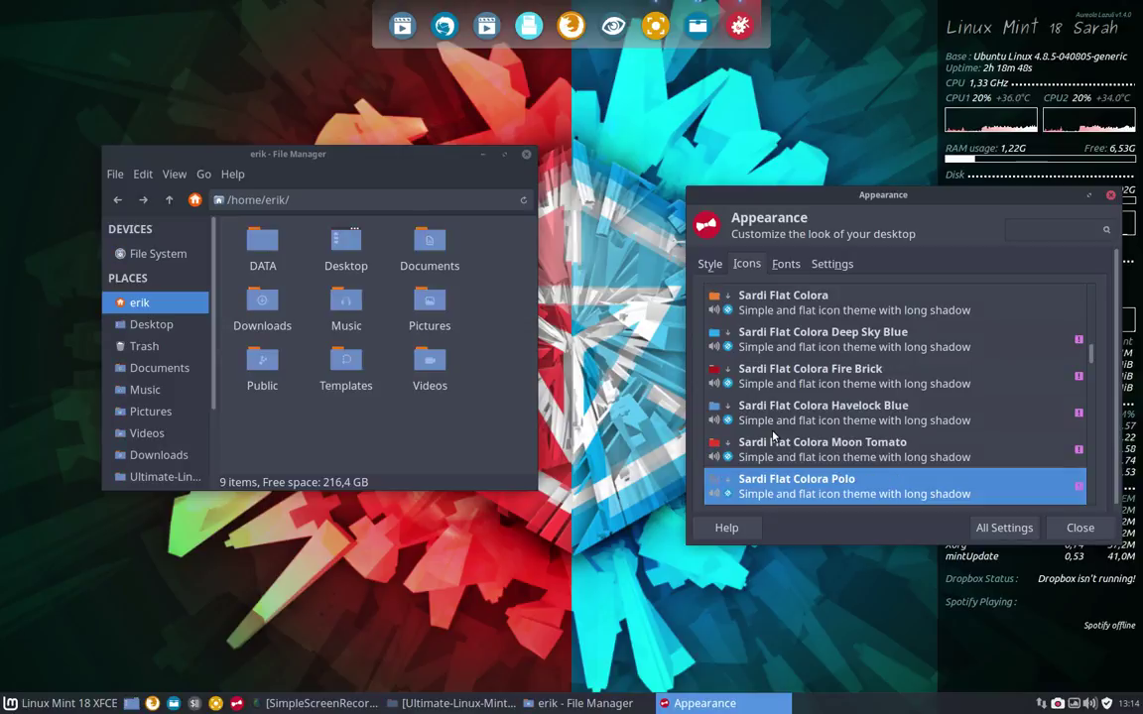
key("Down")
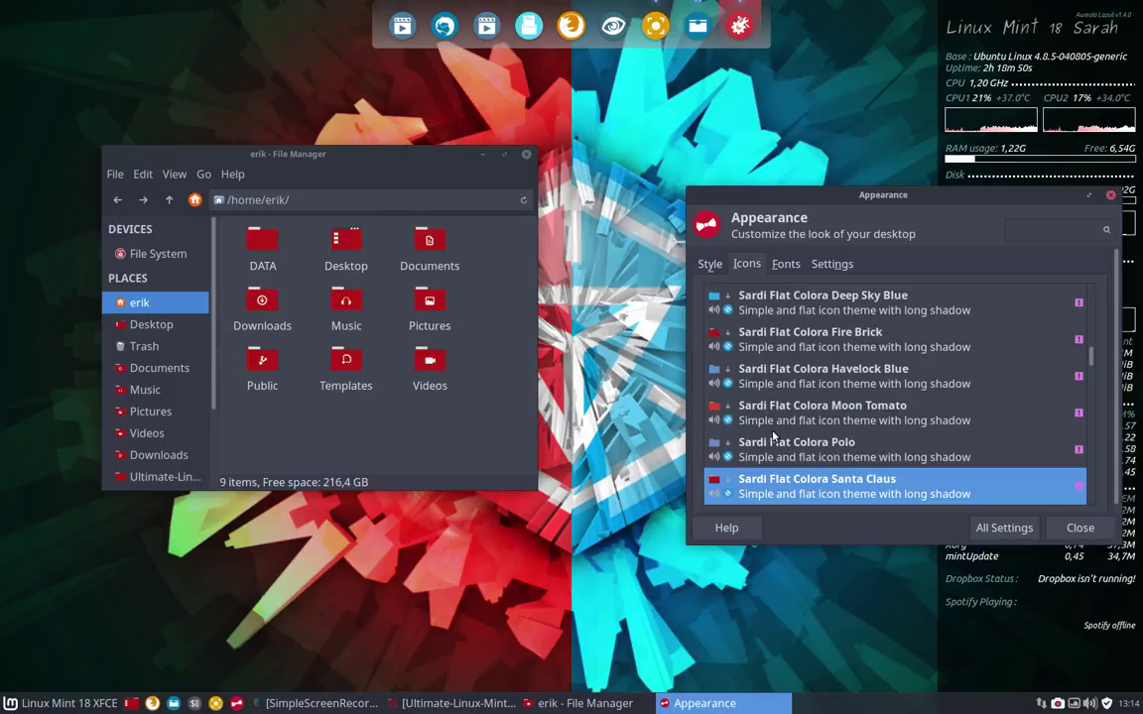
key("Down")
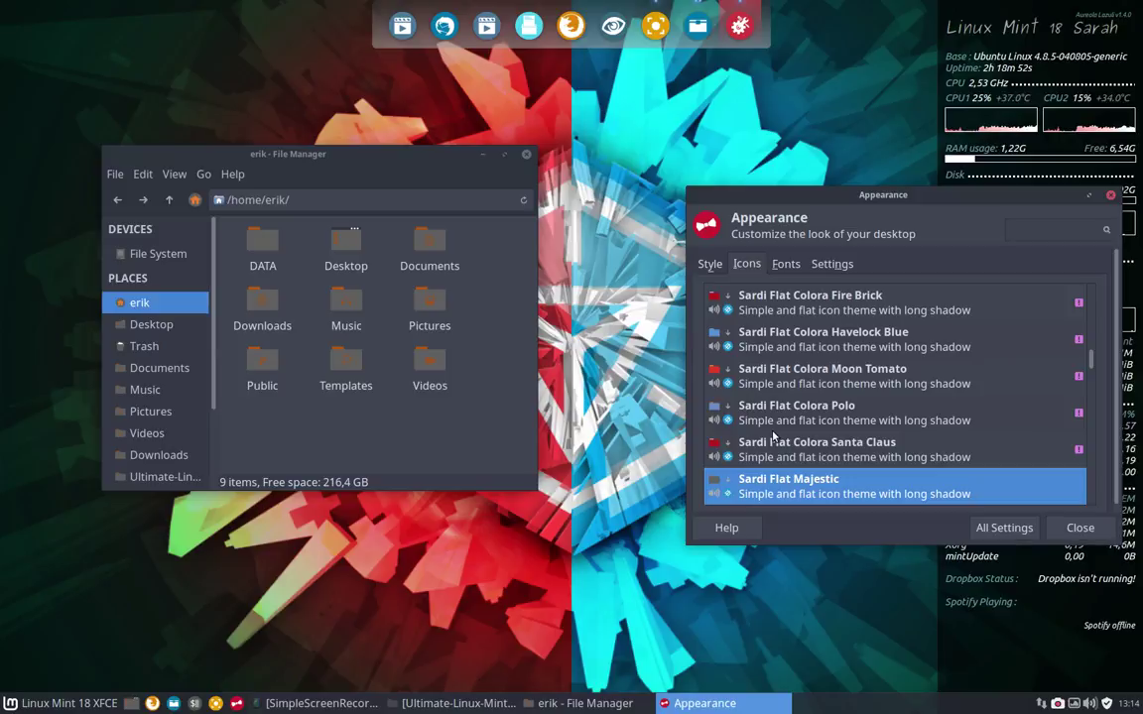
Go through the Sardi Flexible themes, from Flexible Arc to Flexible Faba and Flexible Santa
key("Down")
key("Down")
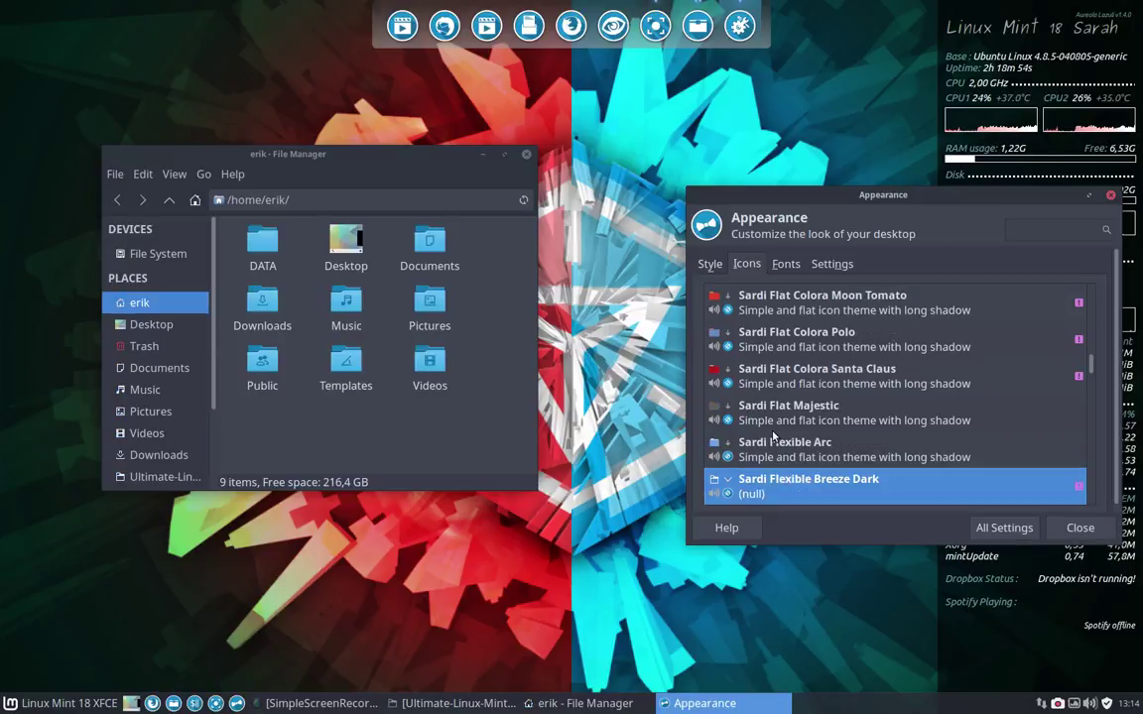
key("Down")
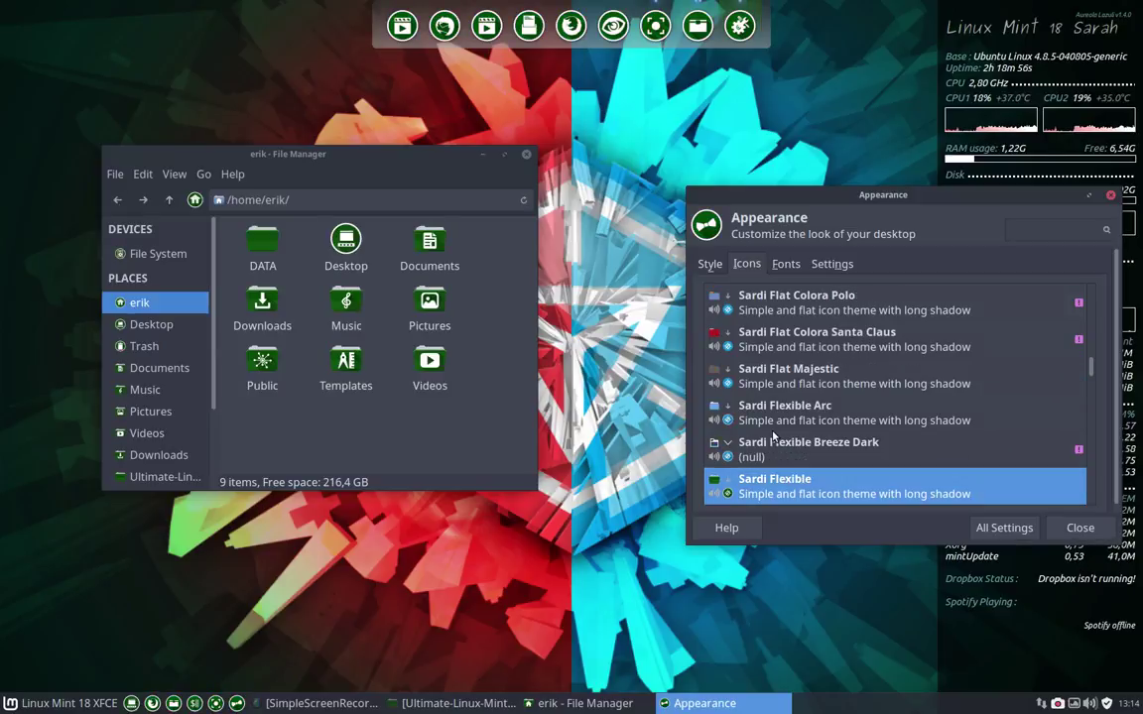
key("Down")
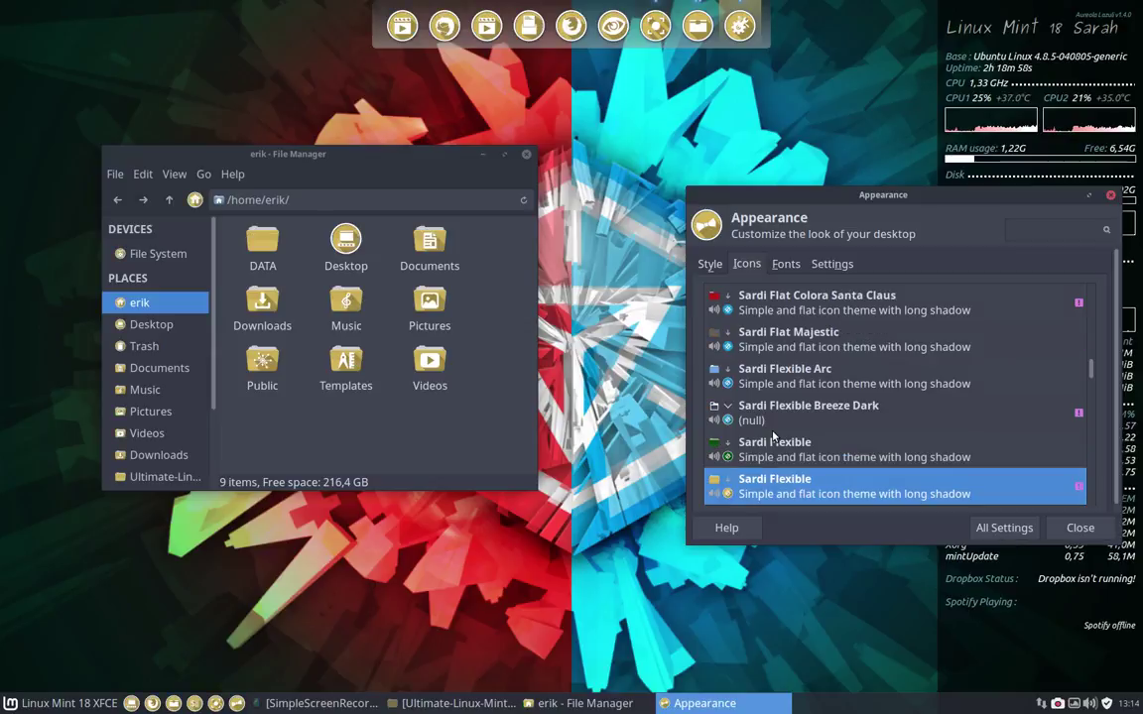
key("Down")
key("Down")
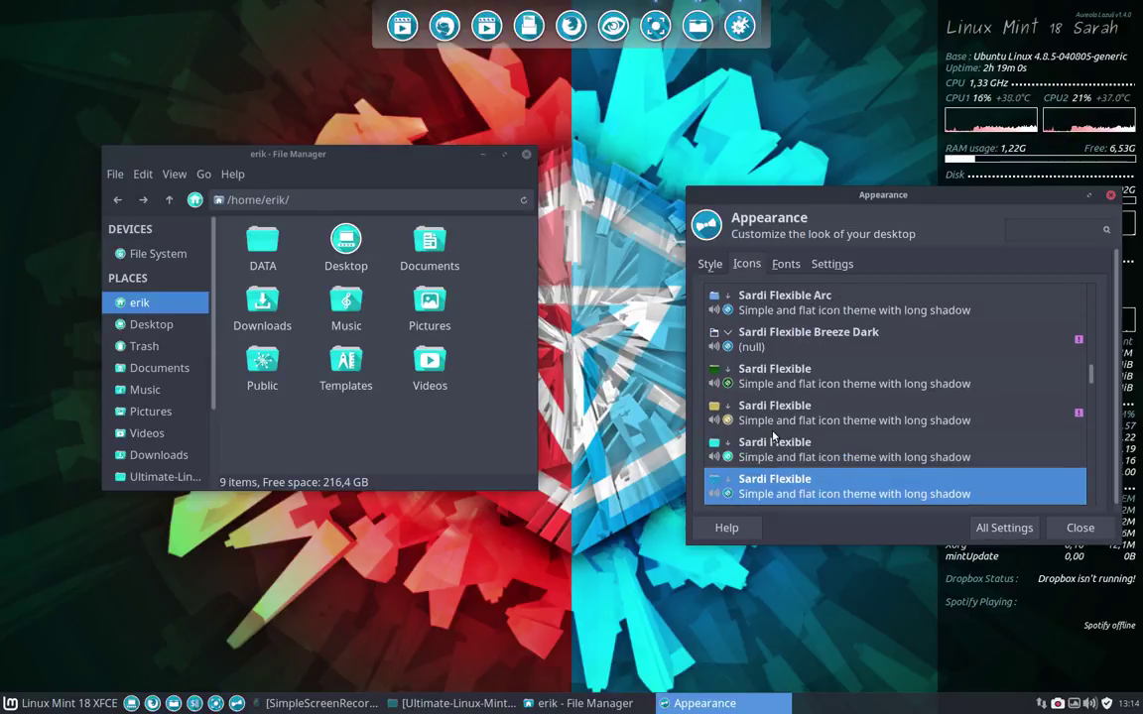
key("Down")
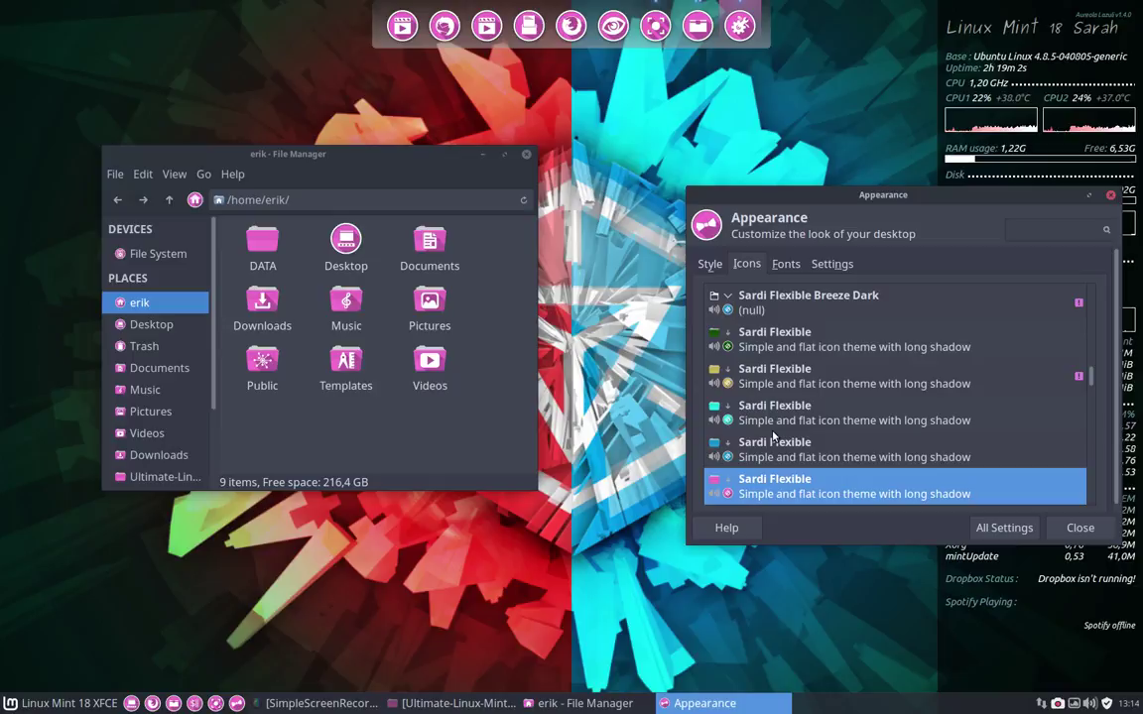
key("Down")
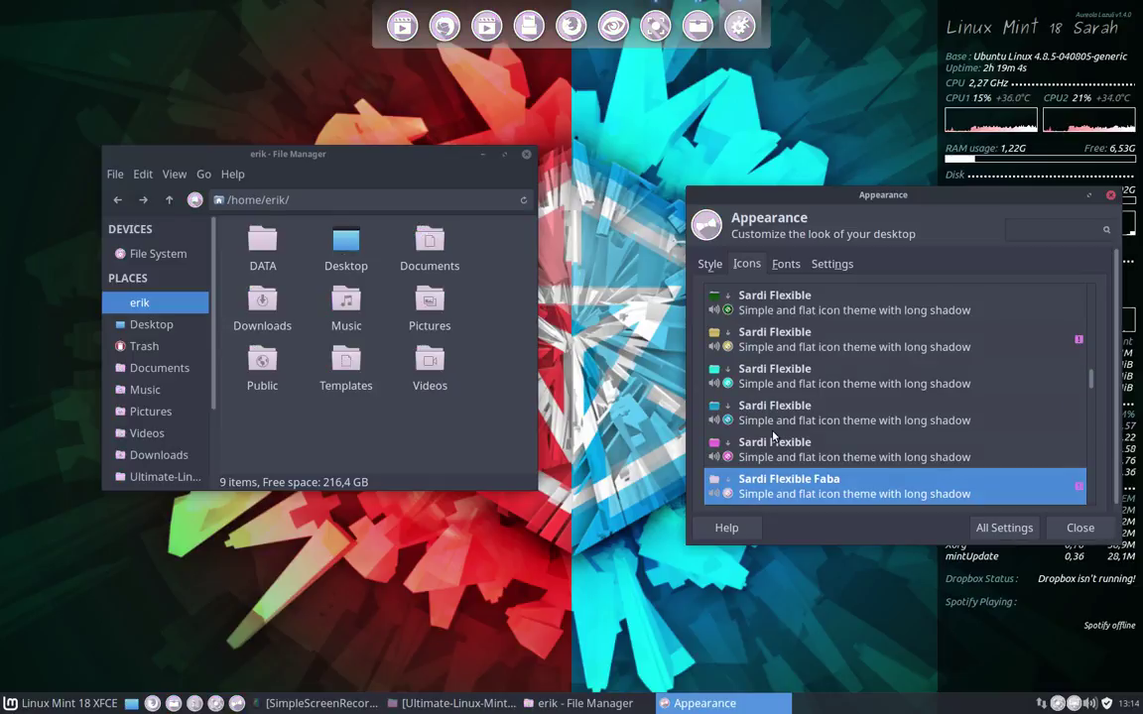
key("Down")
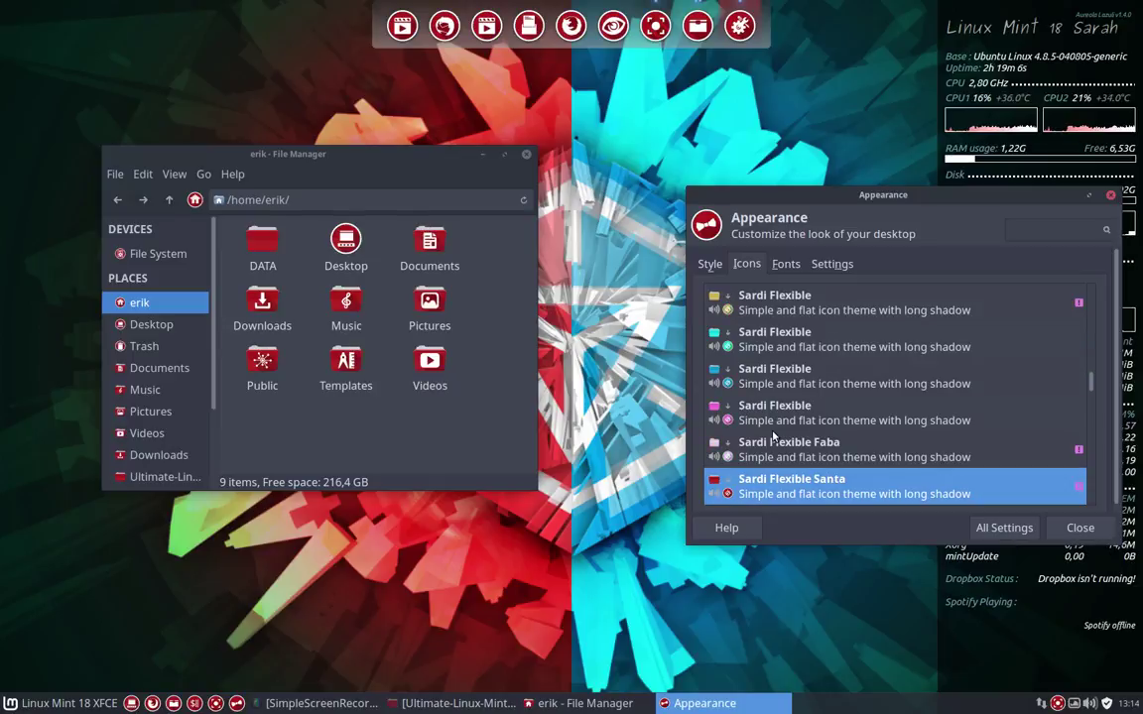
key("Down")
Try the Sardi Ghost Flexible variants, ending on Ghost Flexible Spiderman
key("Down")
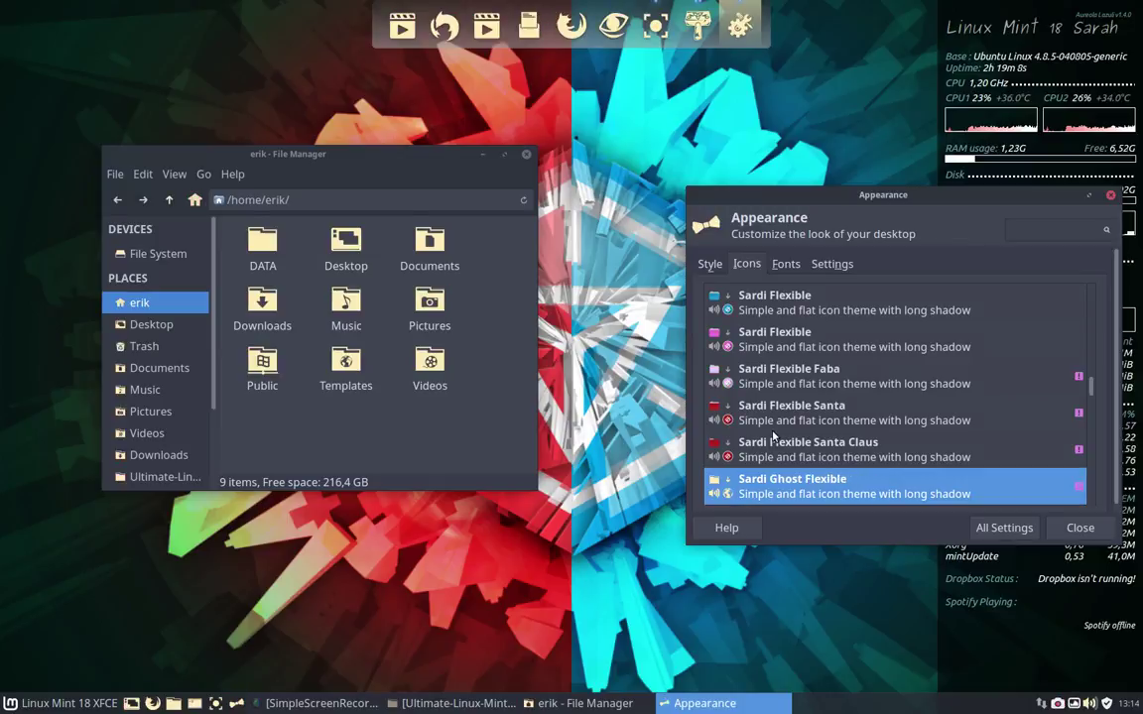
key("Down")
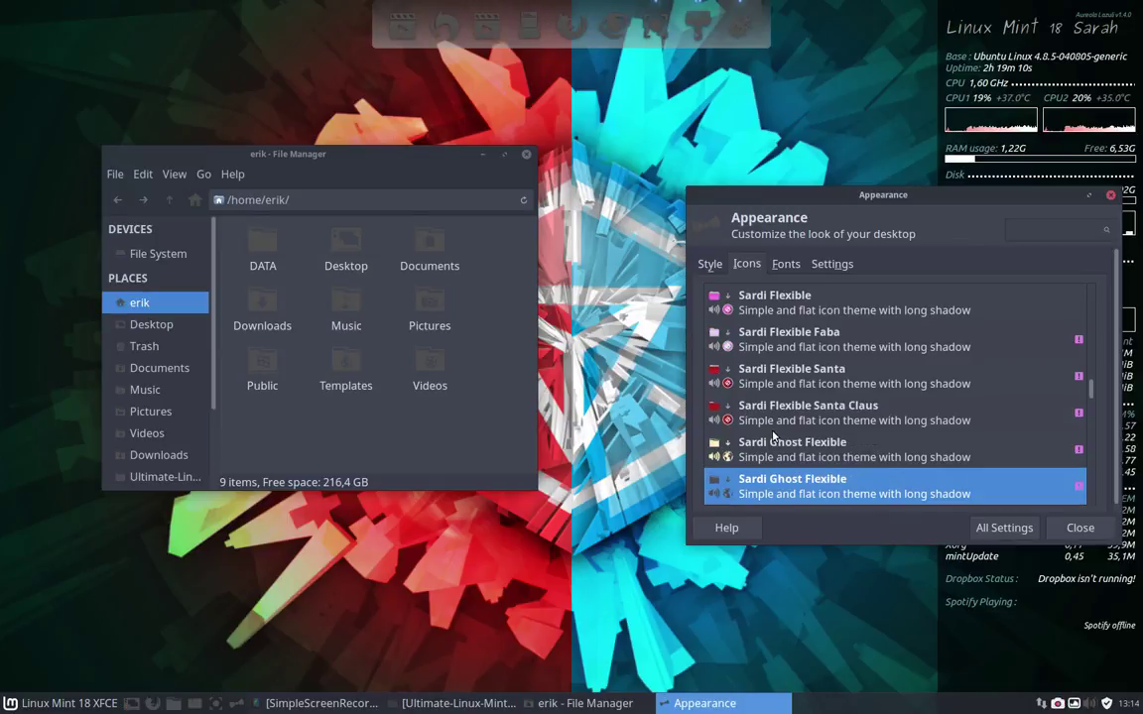
key("Down")
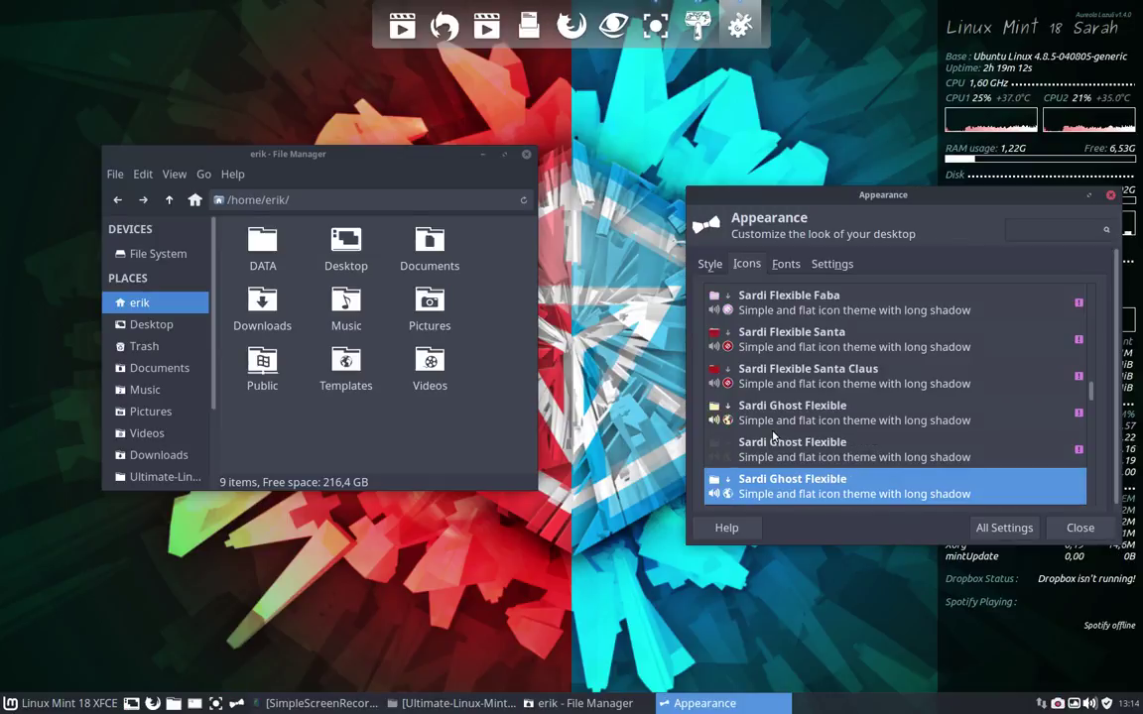
key("Down")
key("Down")
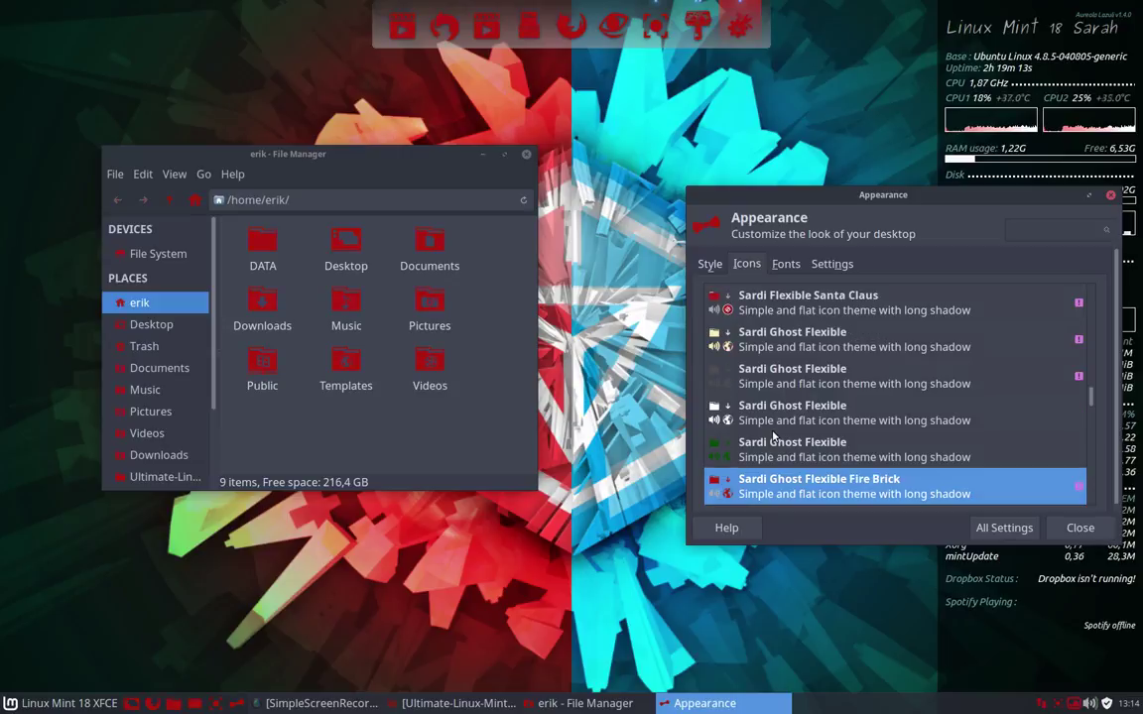
key("Down")
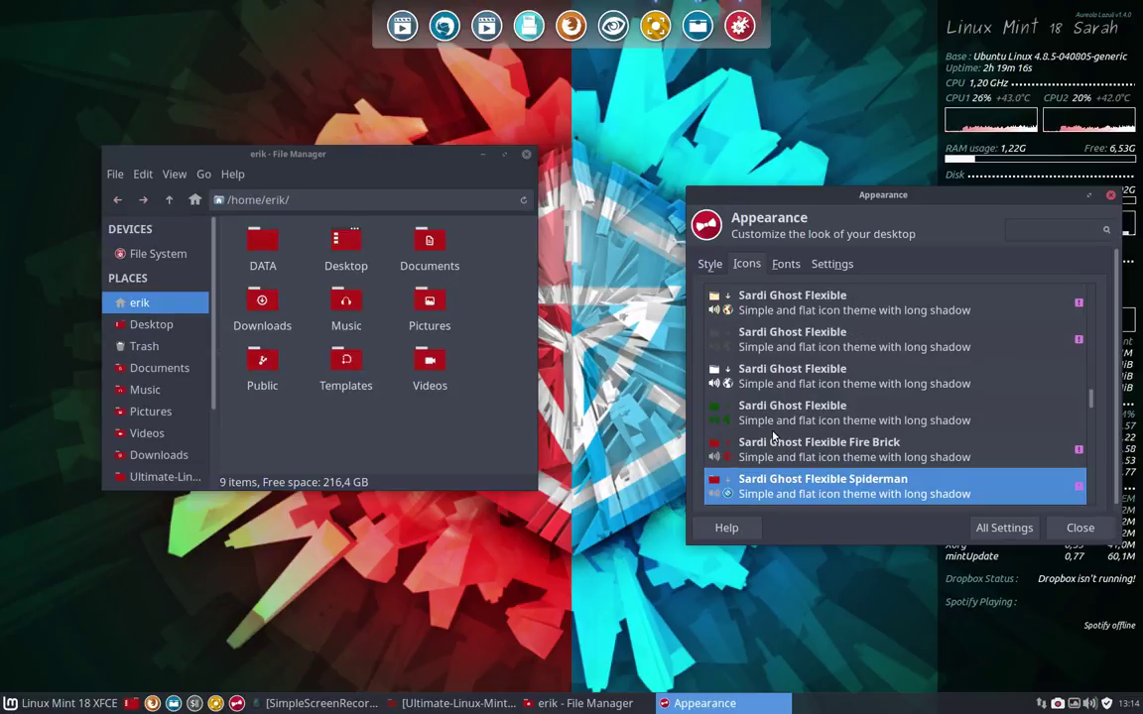
Move through Sardi Mono Arc, the Mono Colora colours, Mint-X-Grey and Numix to Sardi Mono Numix Colora
key("Down")
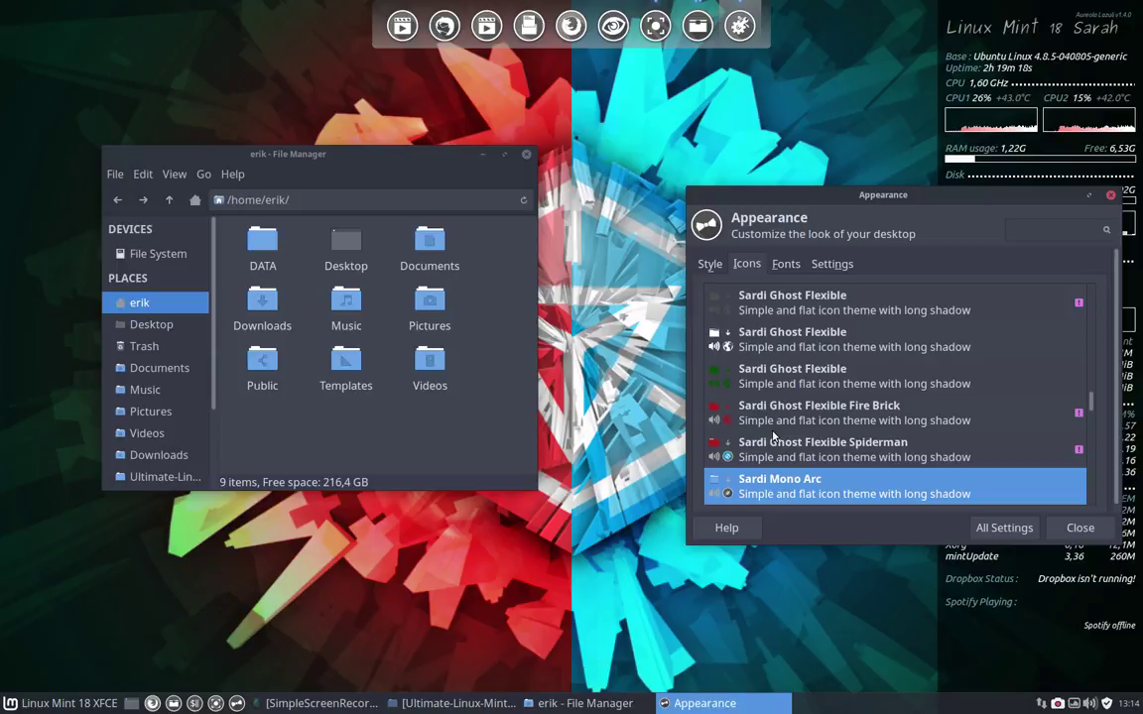
key("Down")
key("Down")
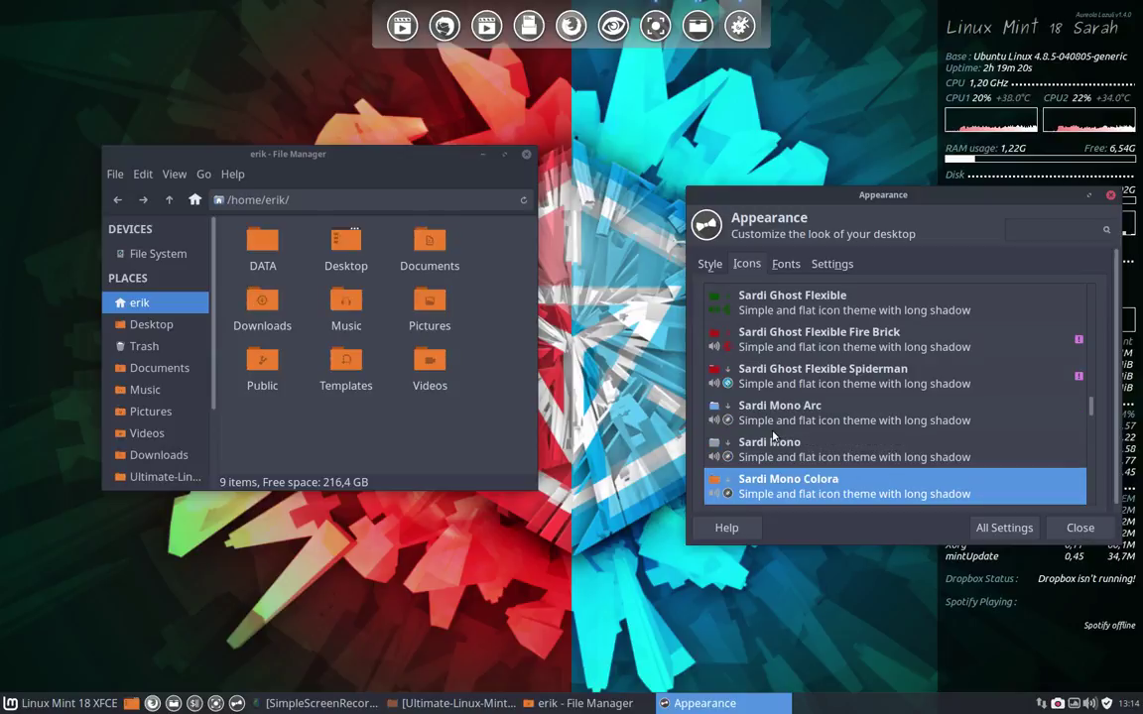
key("Down")
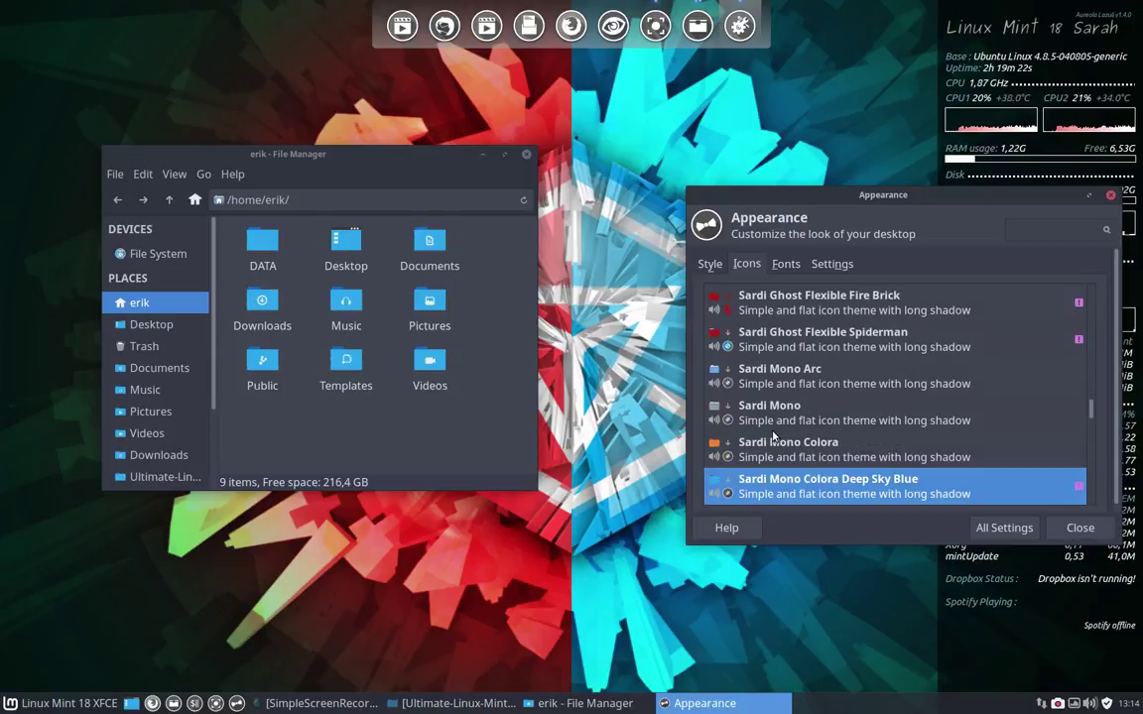
key("Down")
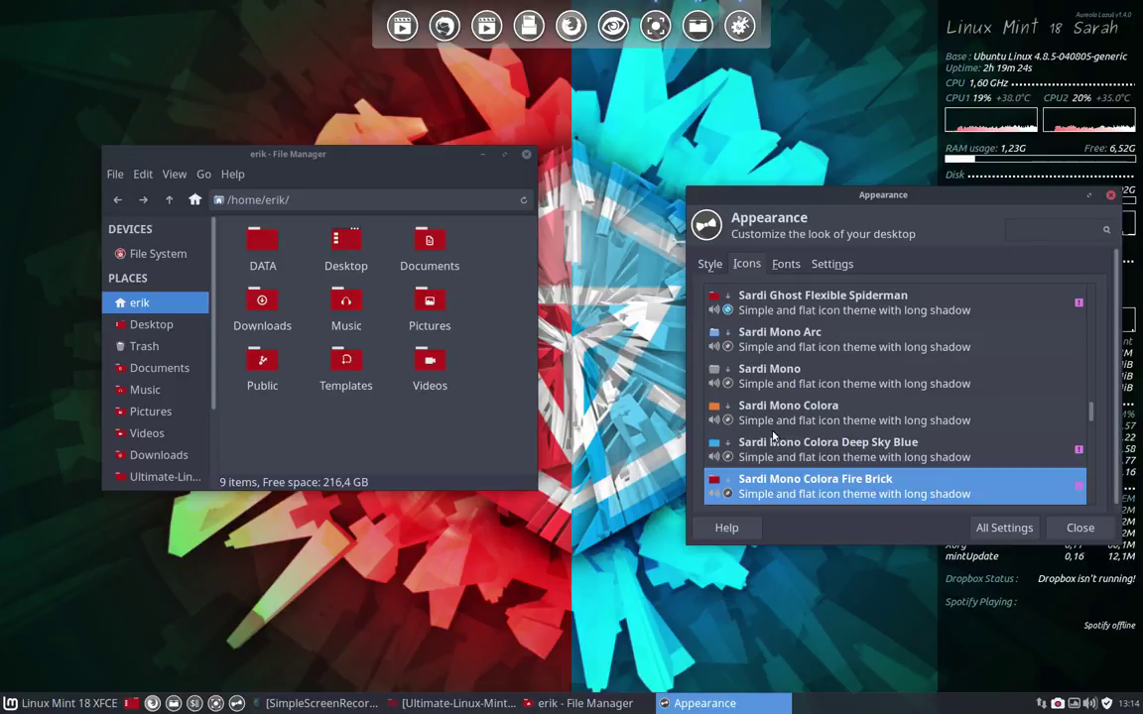
key("Down")
key("Down")
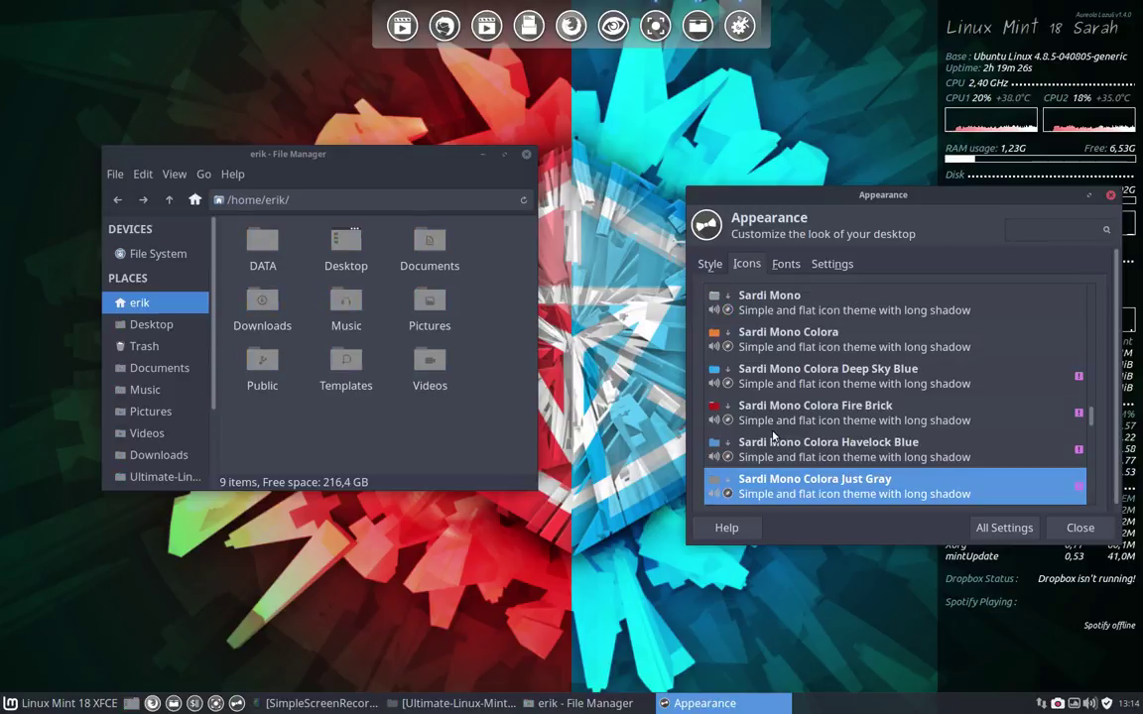
key("Down")
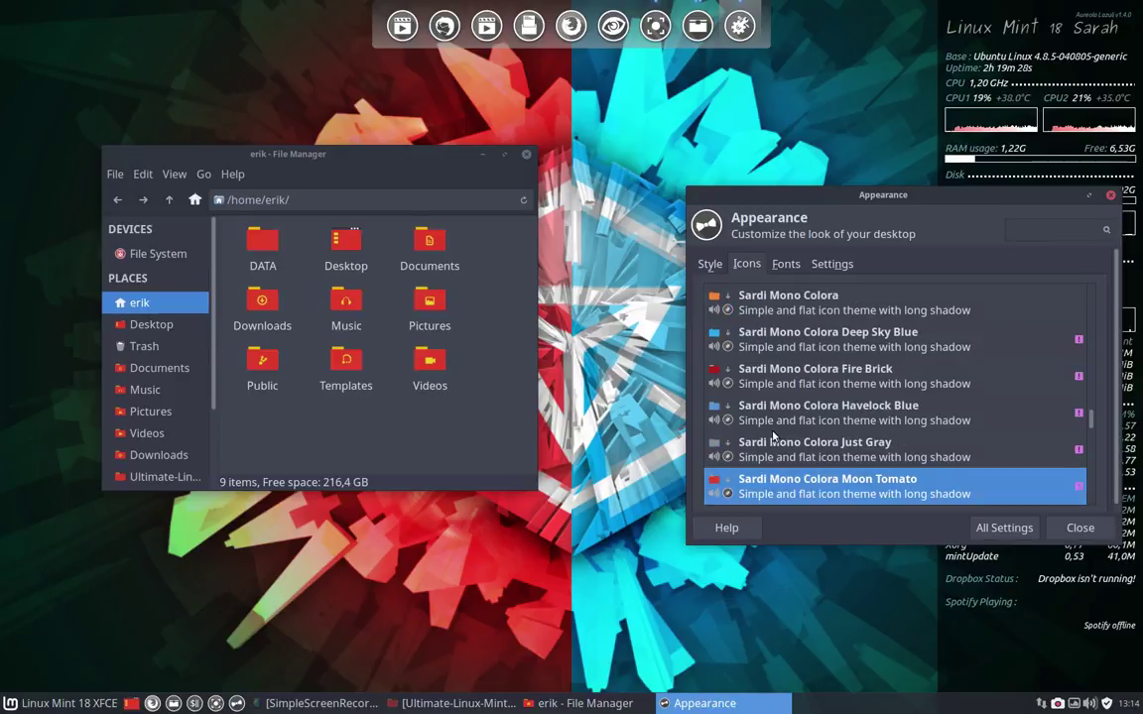
key("Down")
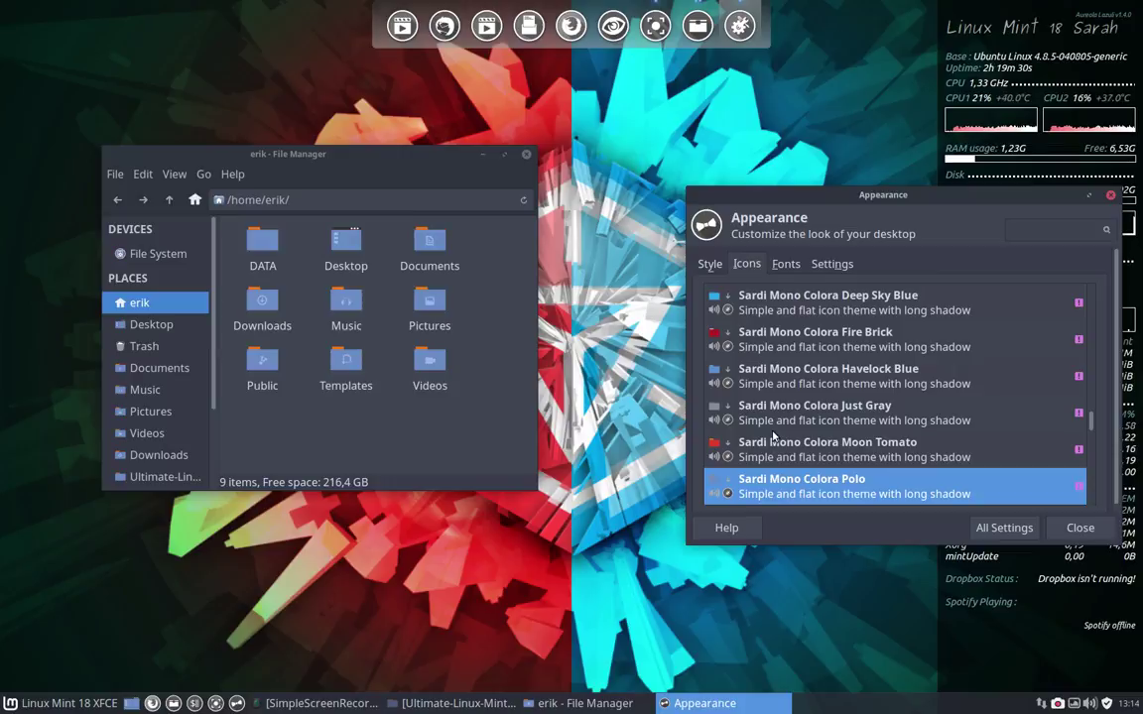
key("Down")
key("Down")
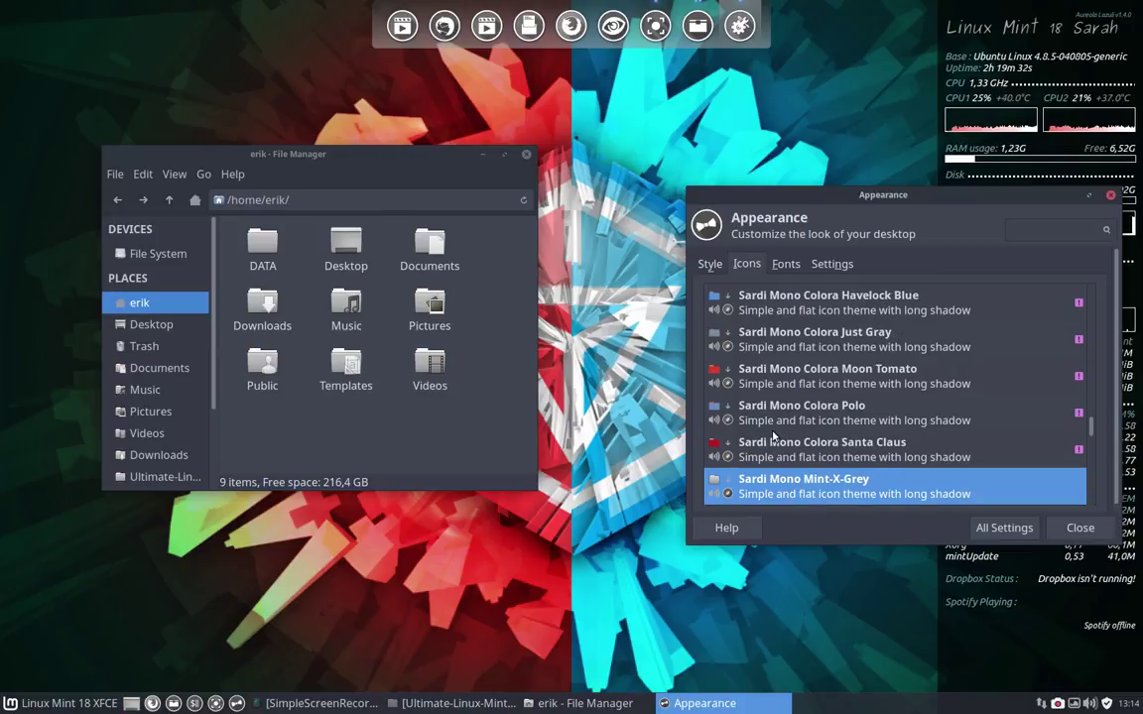
key("Down")
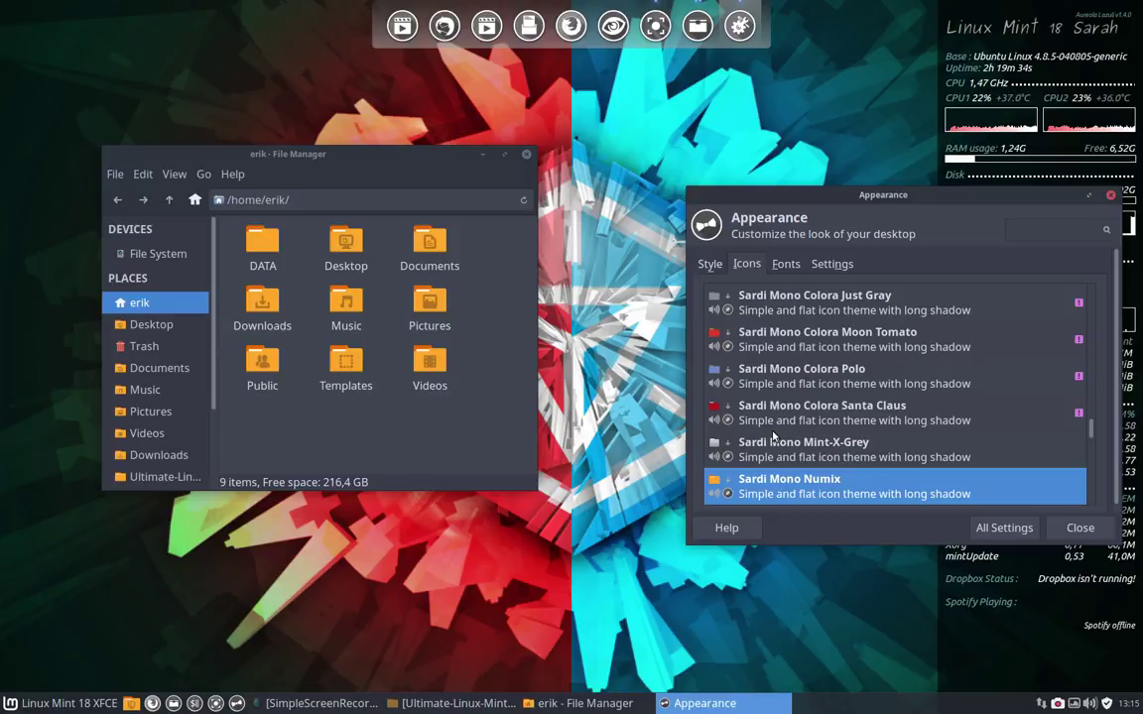
key("Down")
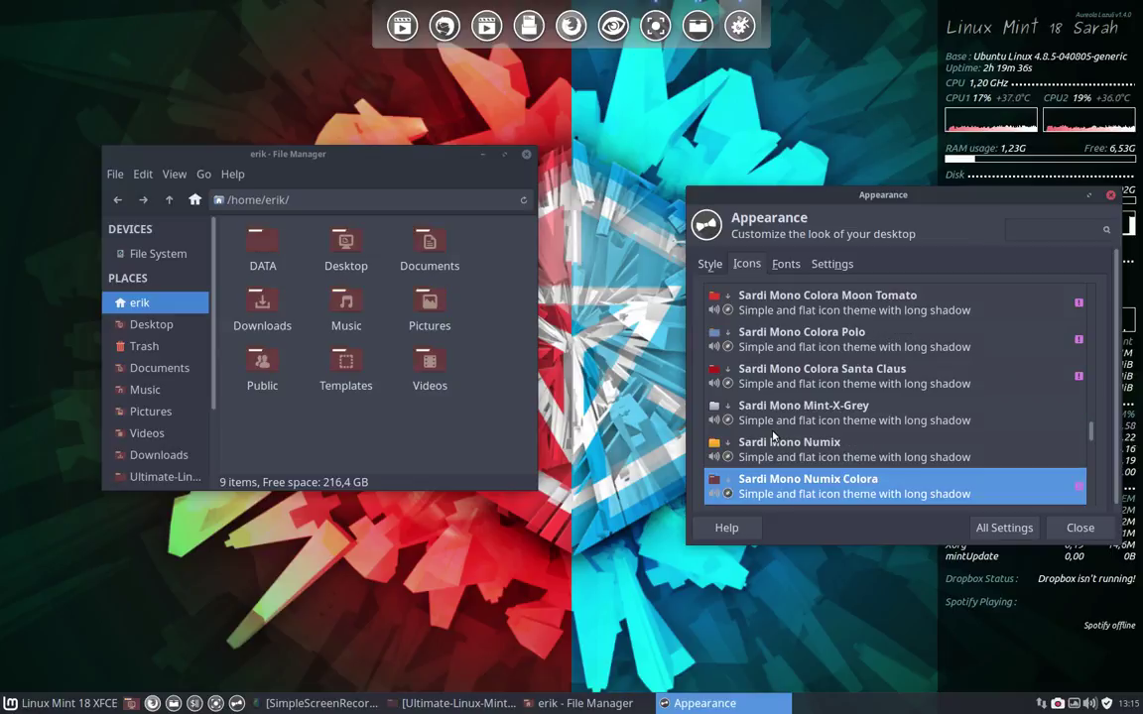
key("Down")
Preview the Sardi Mono Numix Colora variants: pink, Hibiscus, Mist, Orangina, Polo and Red Brick
key("Down")
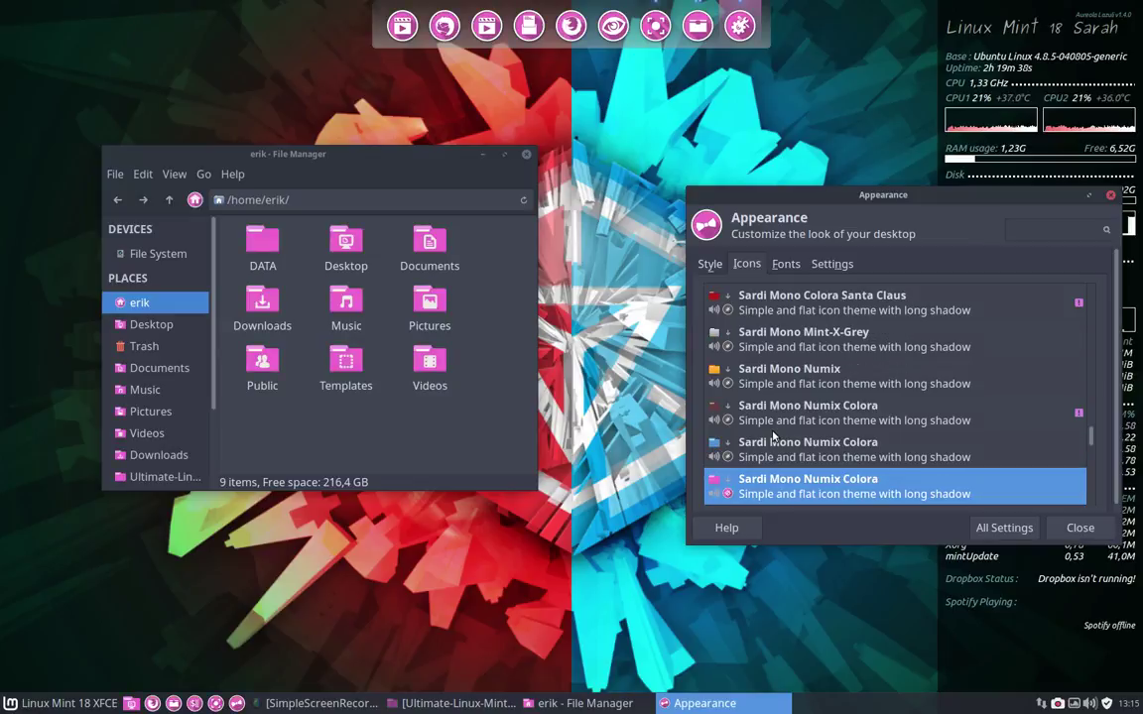
key("Down")
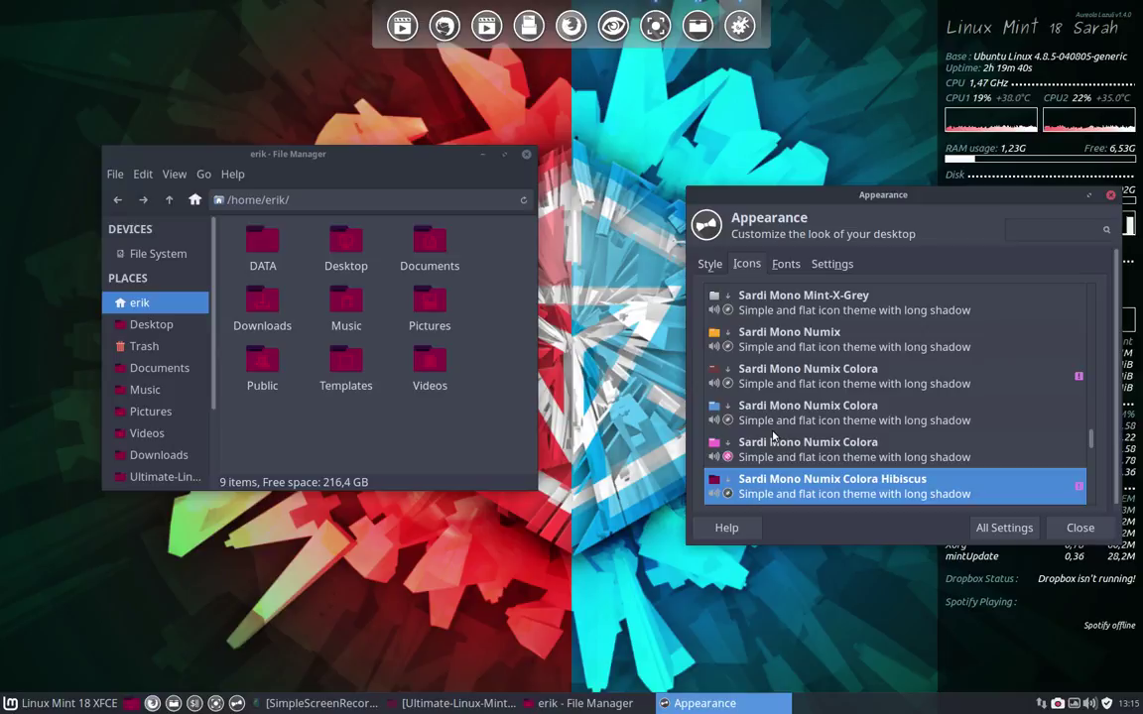
key("Down")
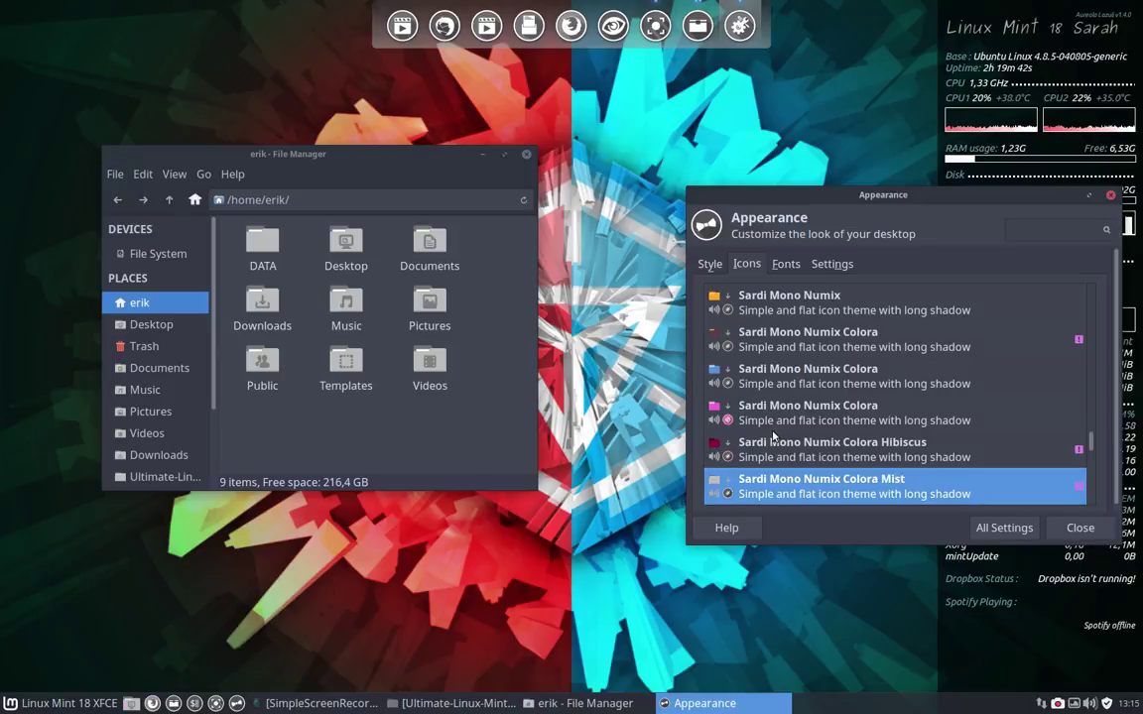
key("Down")
key("Down")
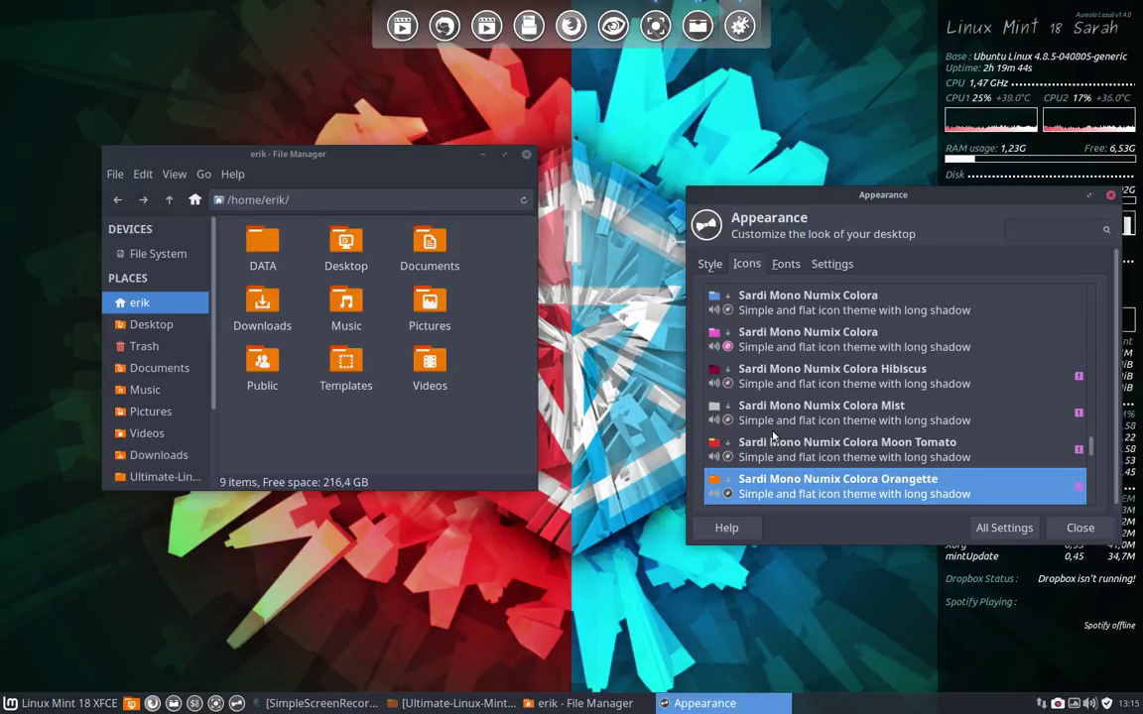
key("Down")
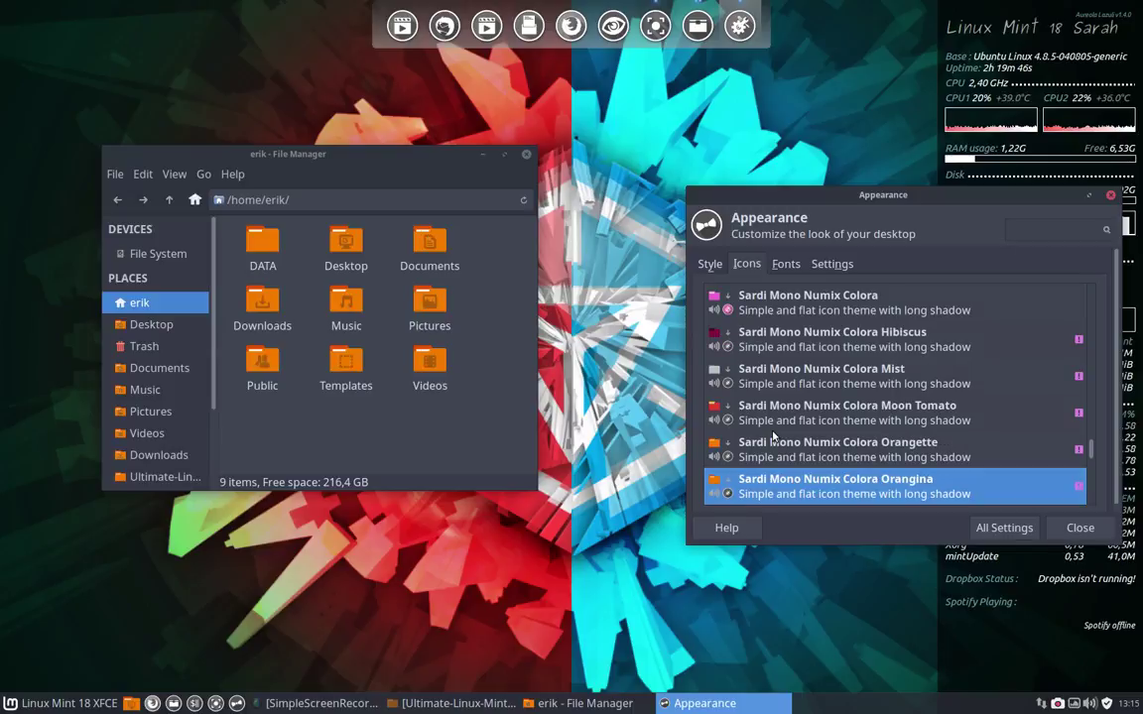
key("Down")
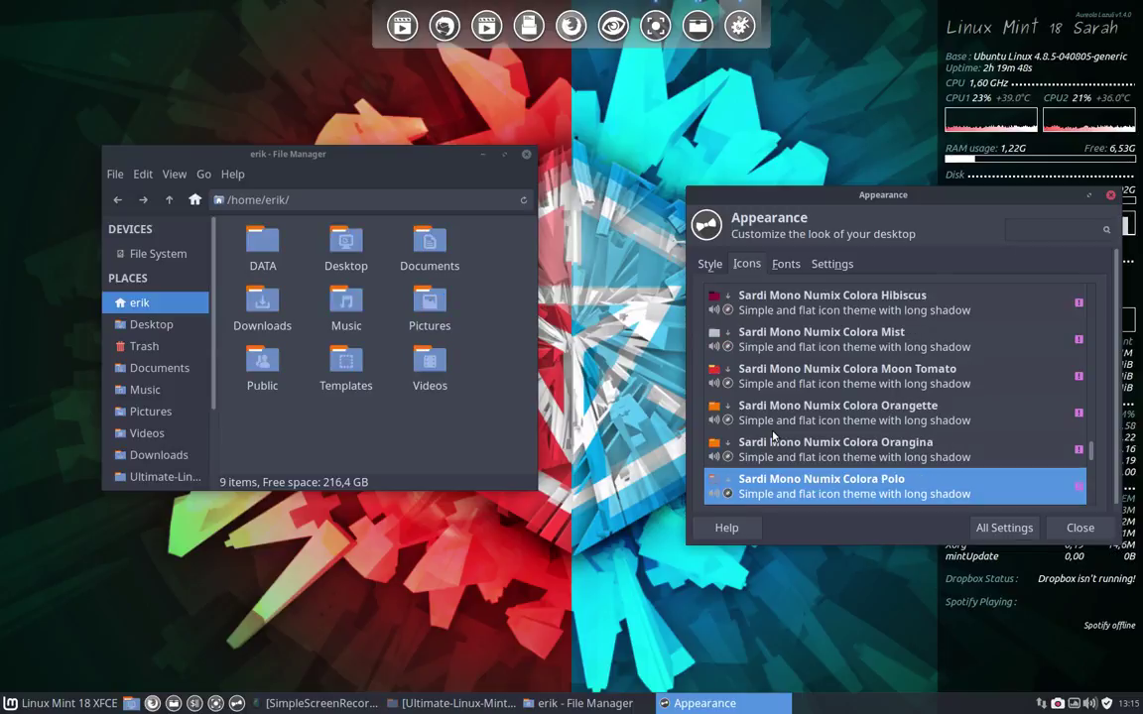
key("Down")
key("Down")
key("Down")
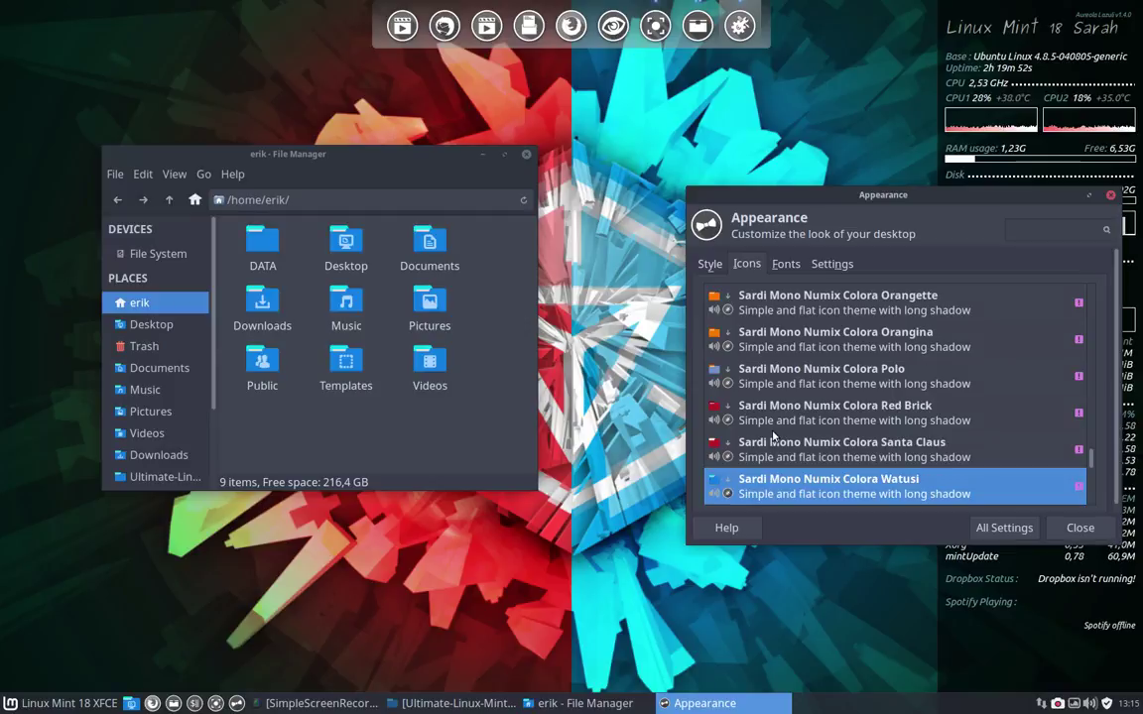
Continue through Sardi Mono Papirus Dark, Mono Santa Claus, Mono Vertexed and Sardi Papirus Dark to Sardi Polo
key("Down")
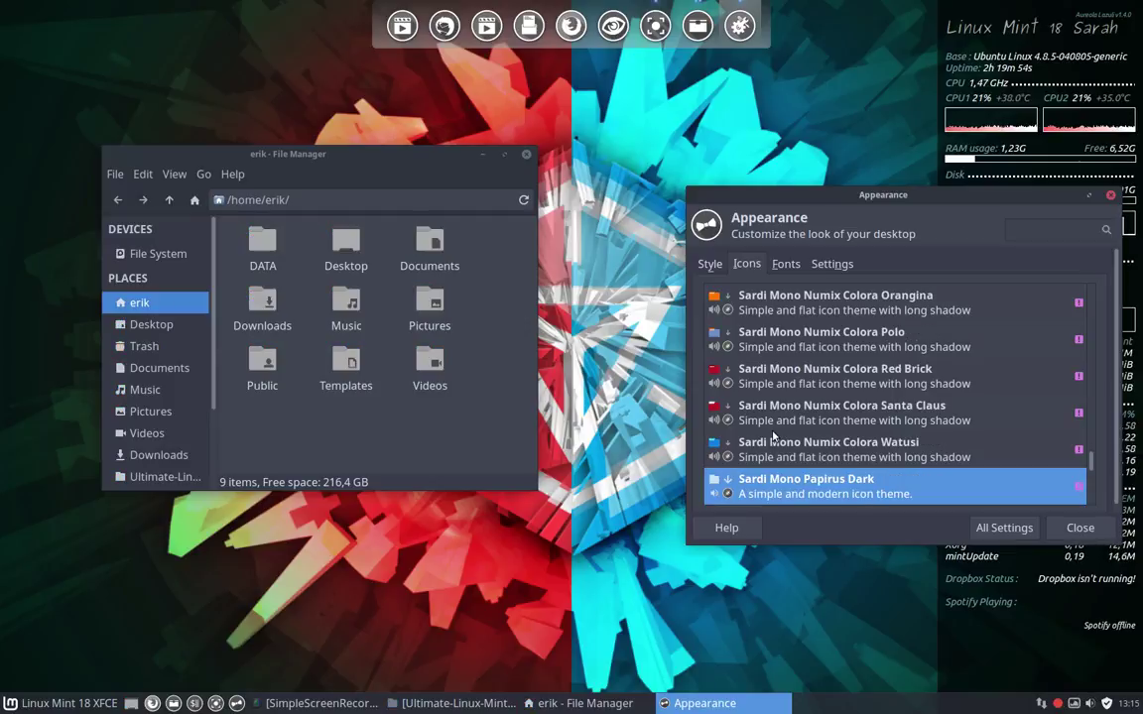
key("Down")
key("Down")
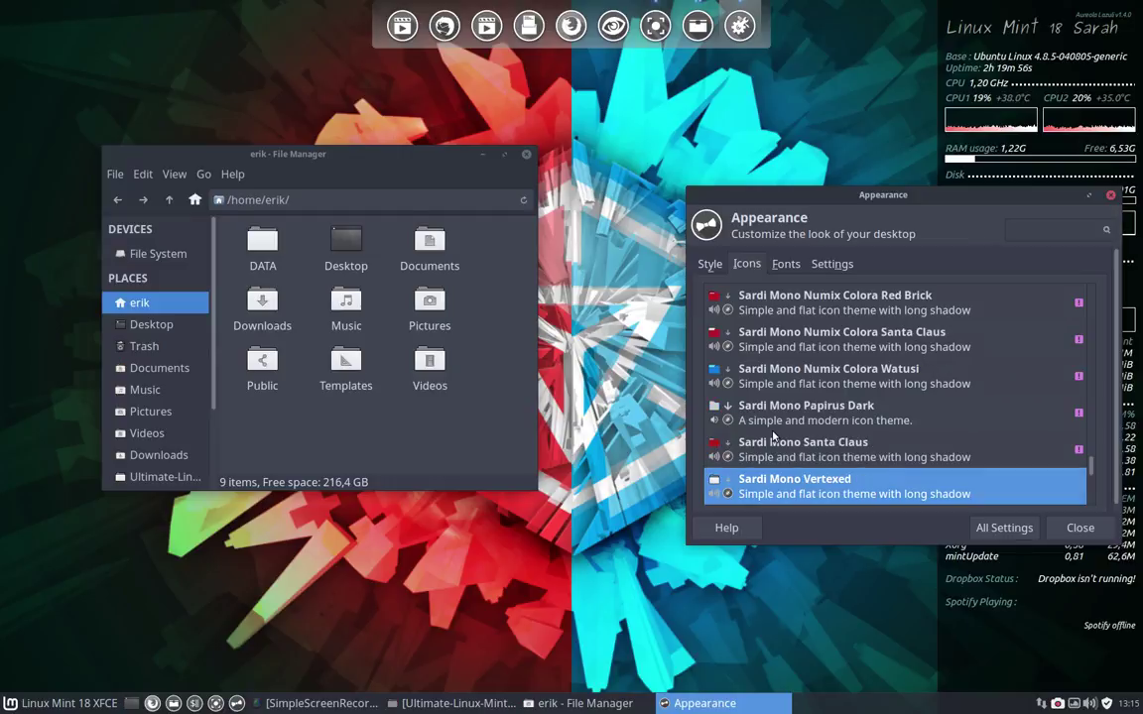
key("Down")
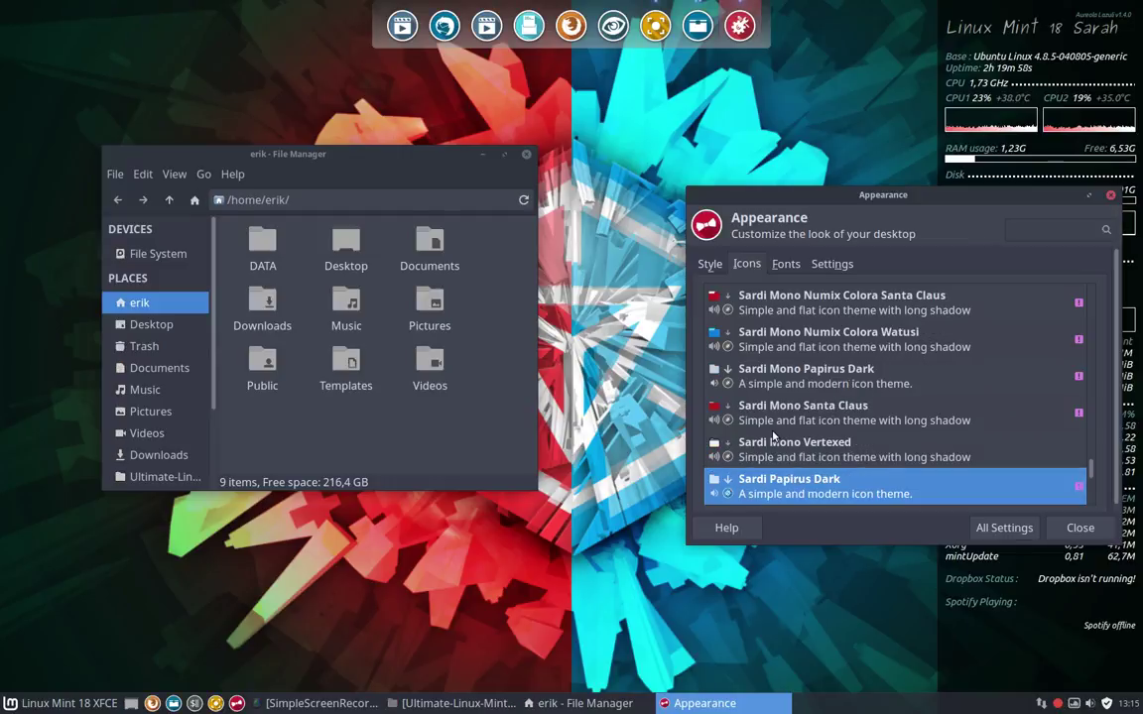
key("Down")
key("Down")
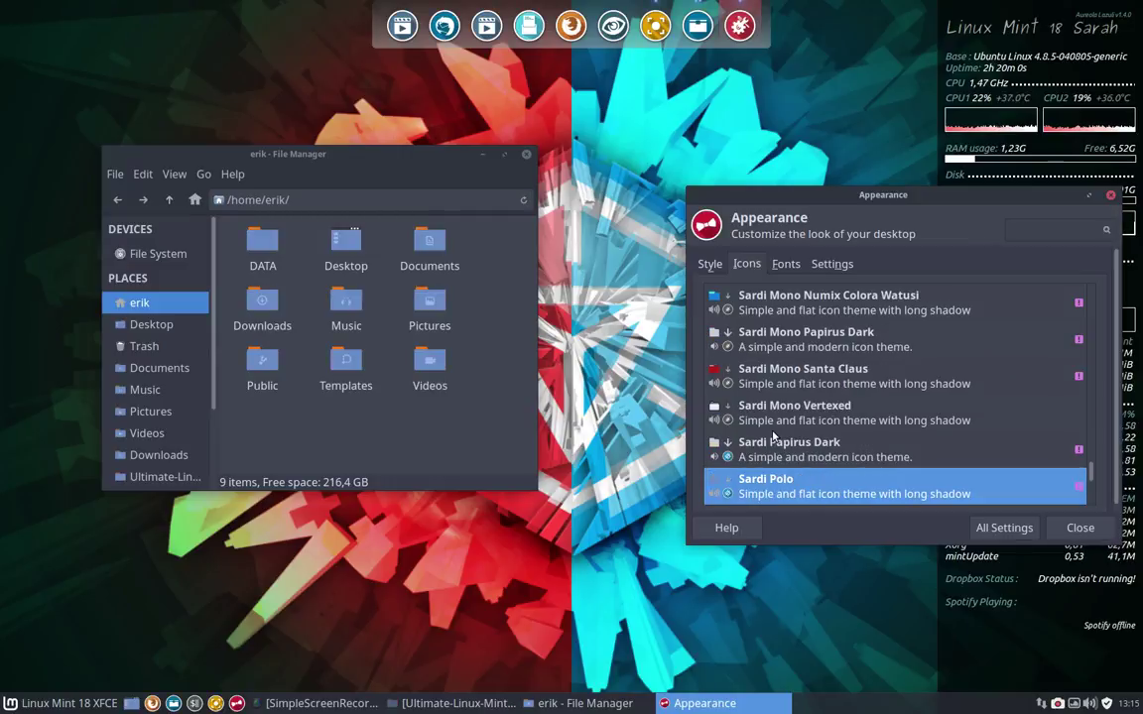
key("Down")
key("Down")
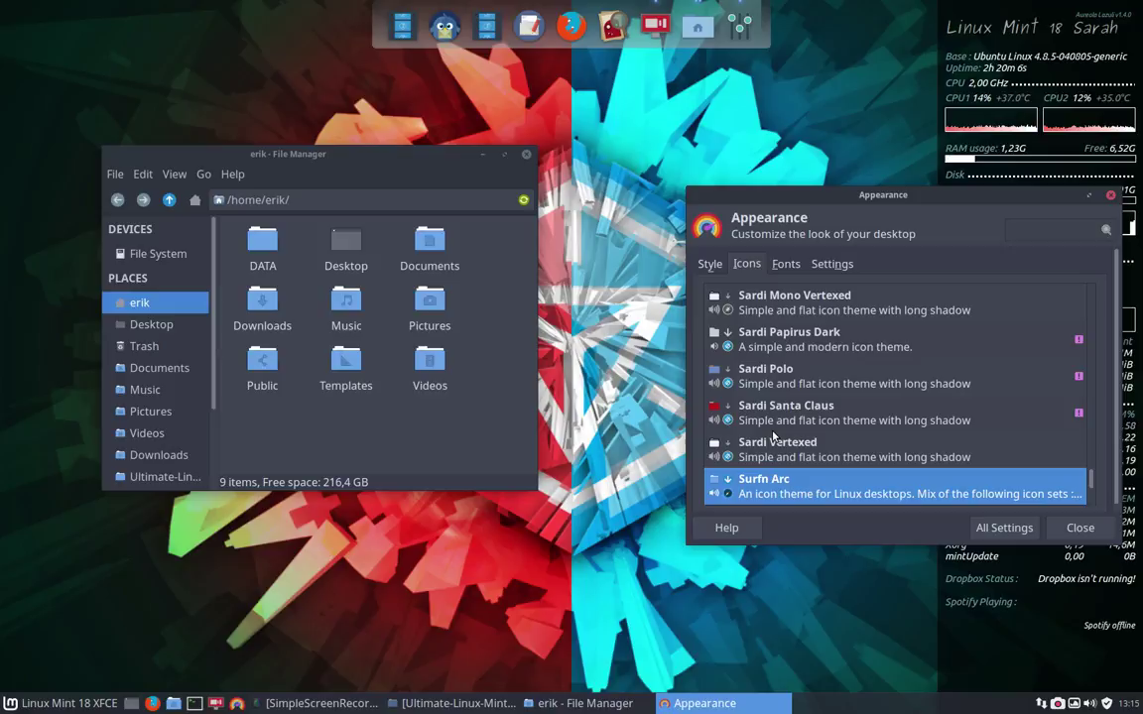
Step back to Sardi Vertexed, then apply Sardi Santa Claus to make the folders red
key("Up")
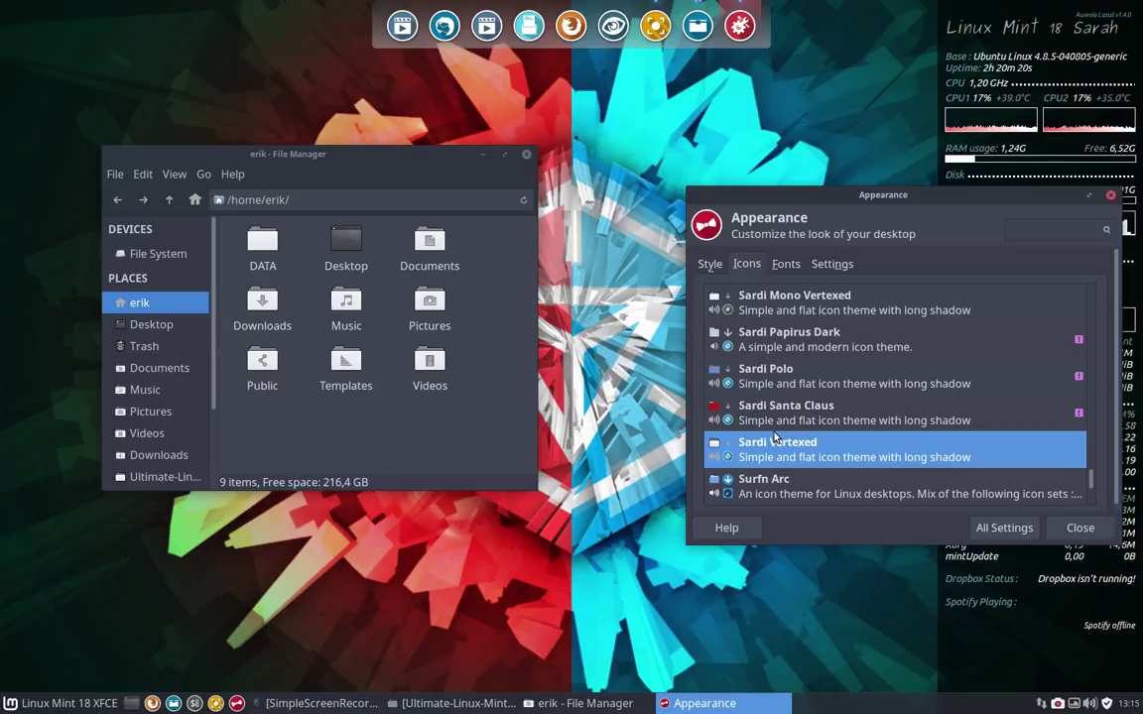
left_click(797, 420)
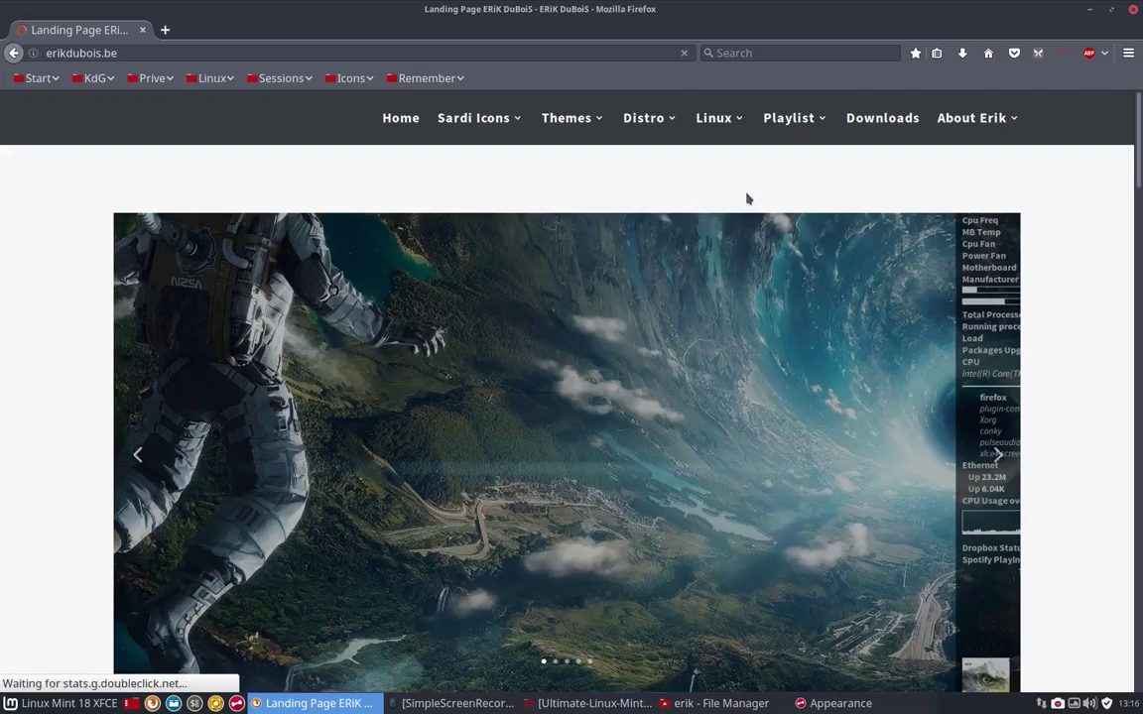
Look over the Themes, Sardi Icons and Linux dropdowns in the erikdubois.be navigation bar
mouse_move(593, 120)
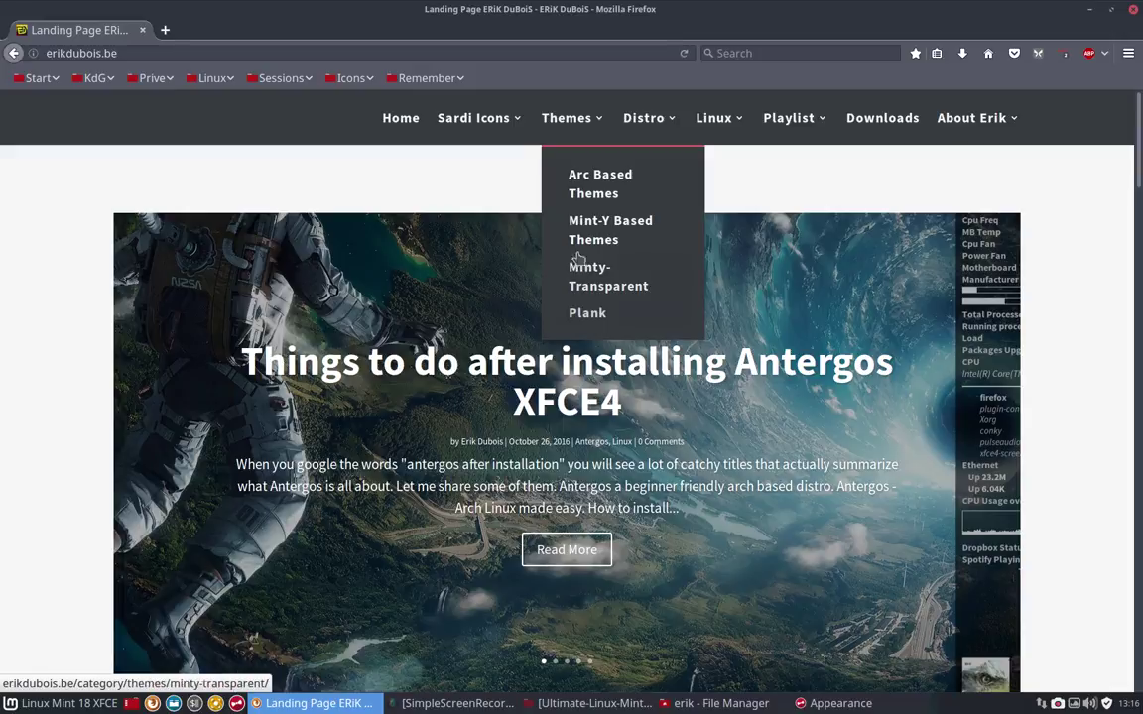
mouse_move(487, 132)
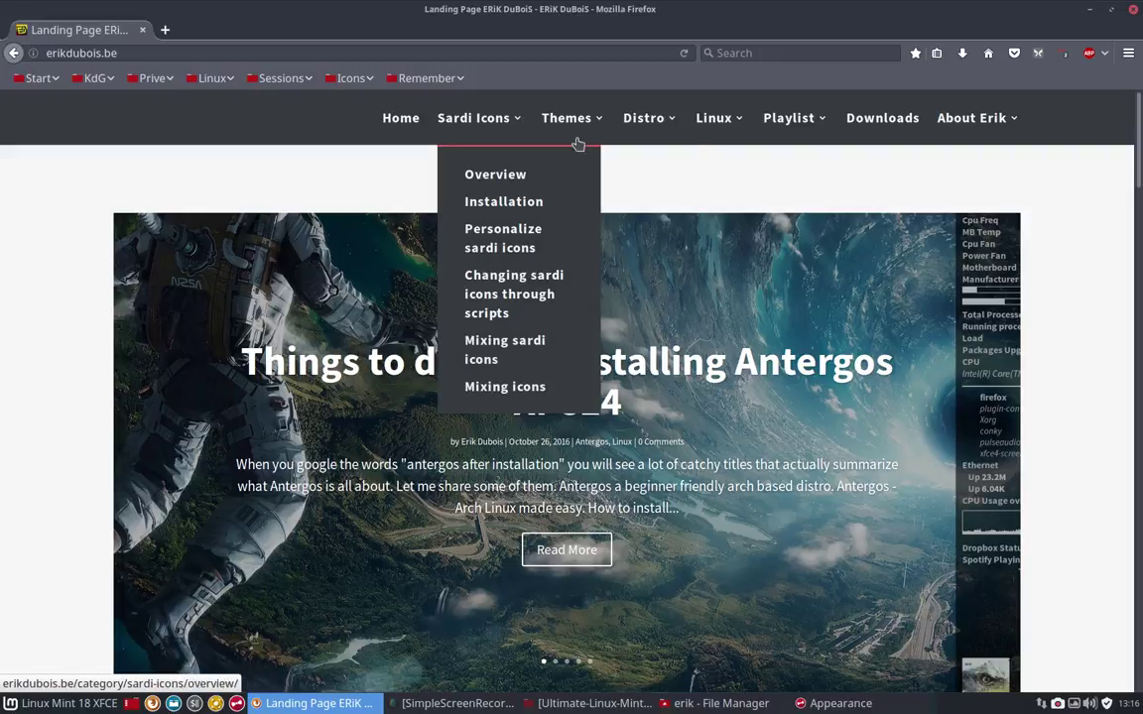
mouse_move(585, 133)
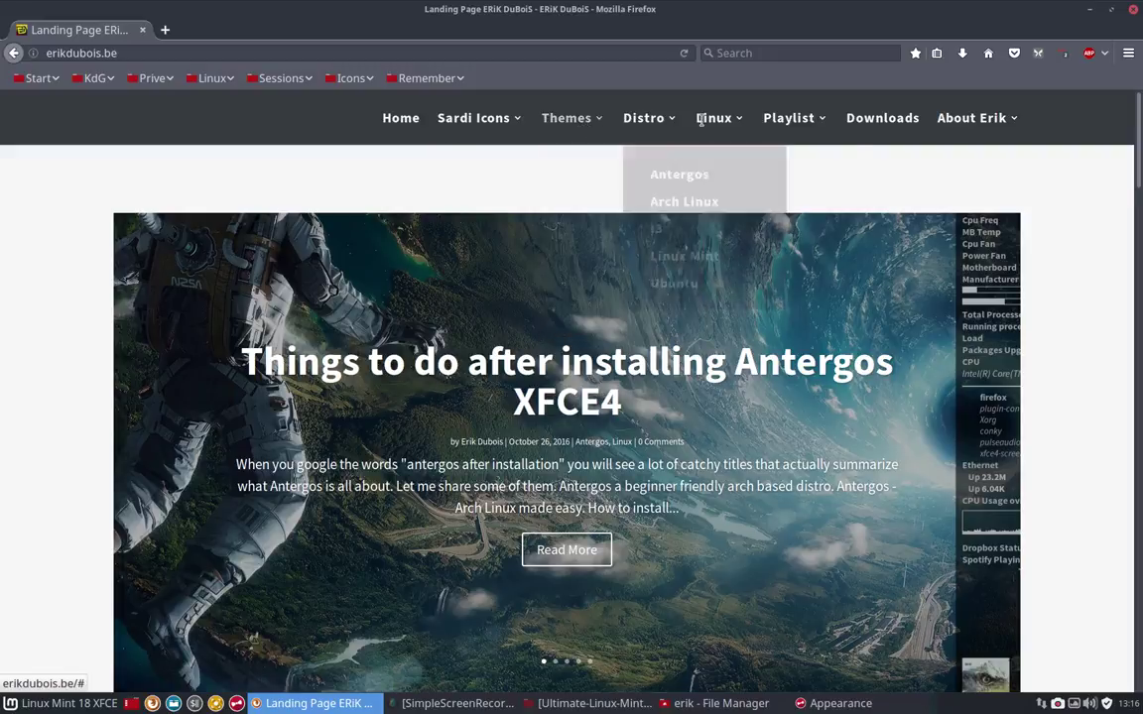
mouse_move(734, 129)
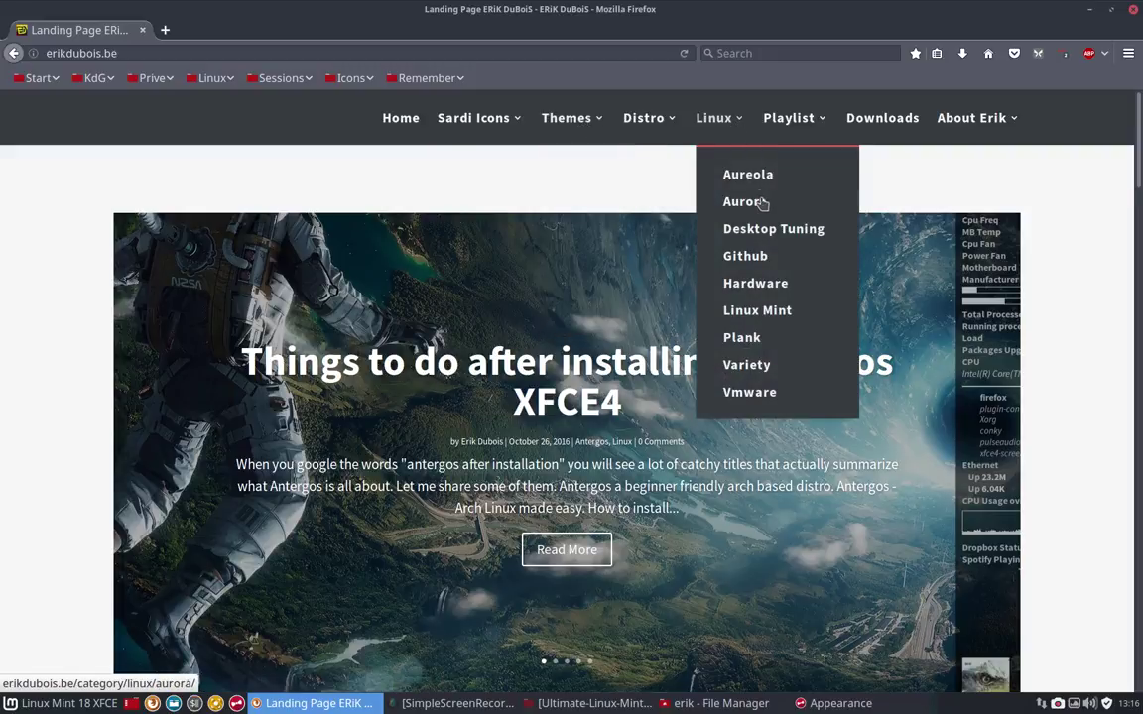
Open Desktop Tuning and browse the Cherry Blossom, Yosemite, Tron and Matrix posts, returning to the top
left_click(777, 228)
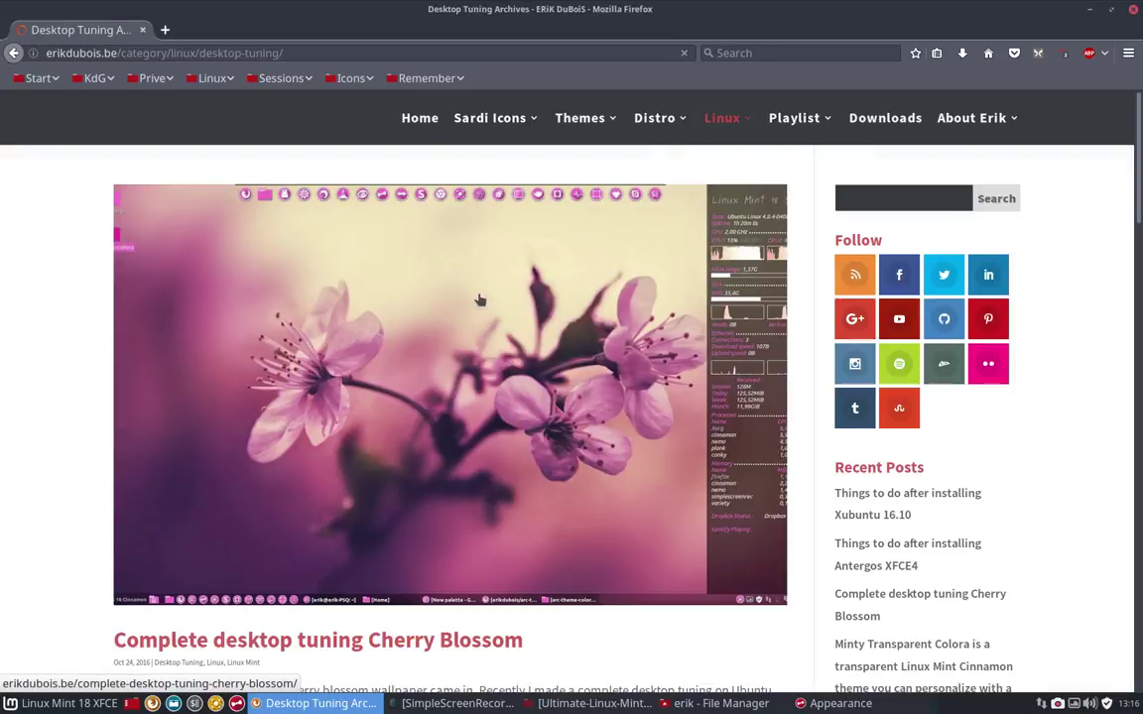
scroll(128, 428, "down", 4)
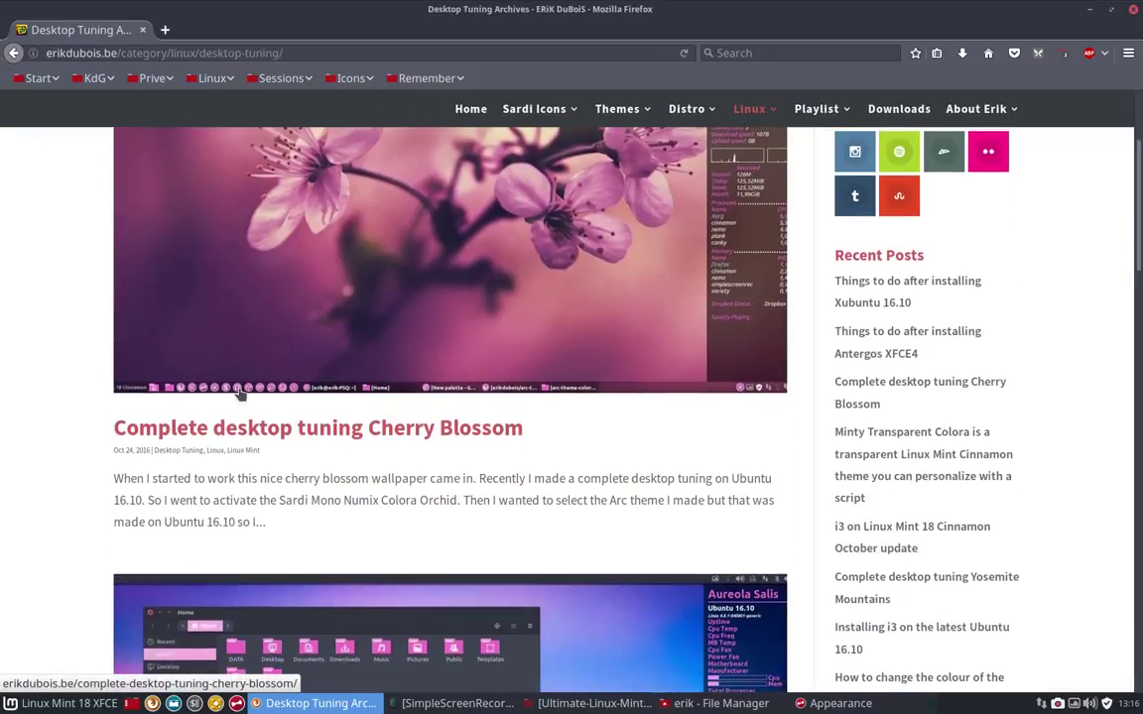
scroll(70, 459, "down", 18)
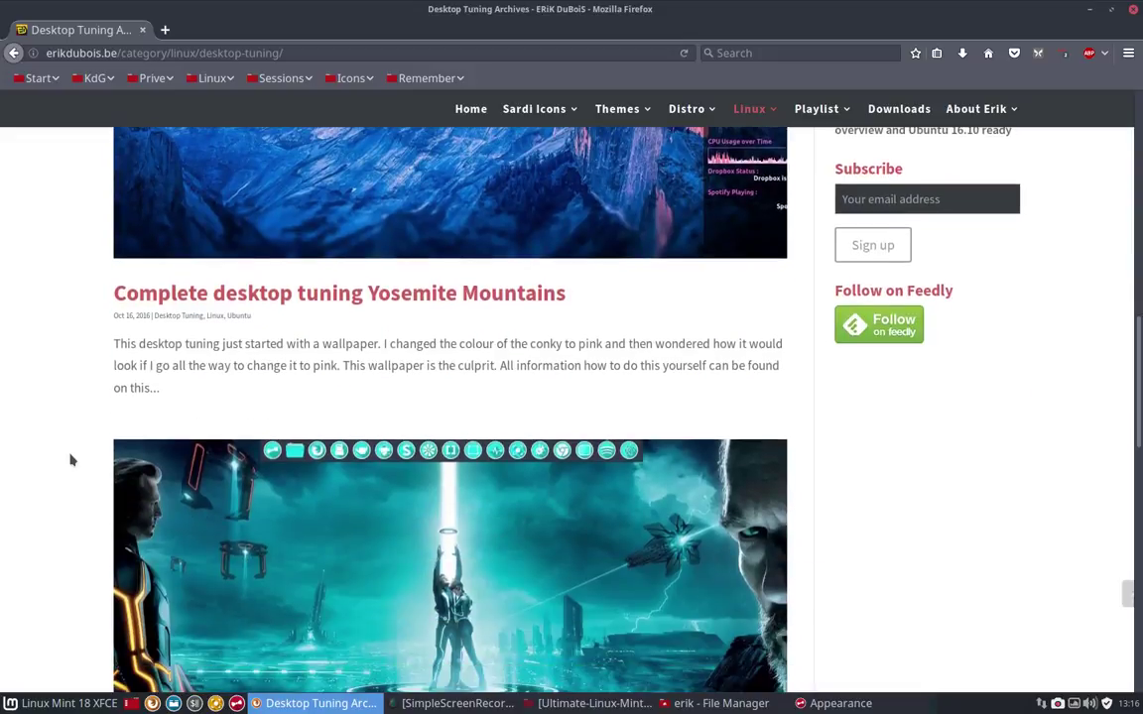
scroll(70, 459, "down", 13)
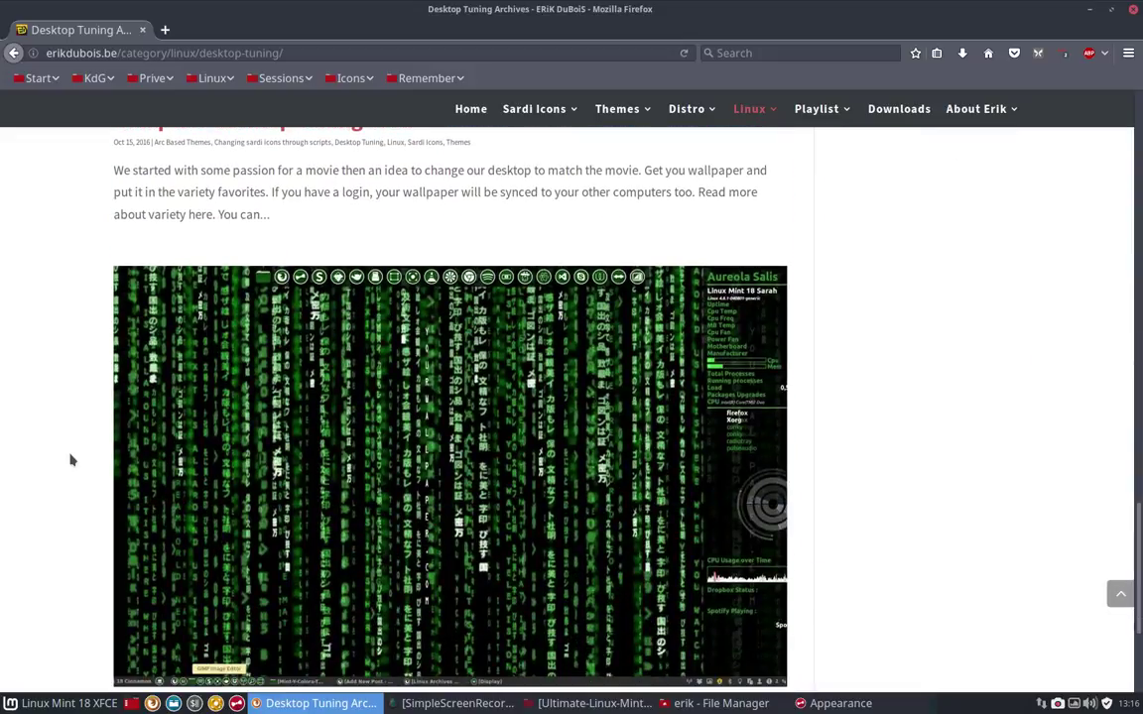
scroll(70, 459, "down", 2)
scroll(127, 403, "up", 5)
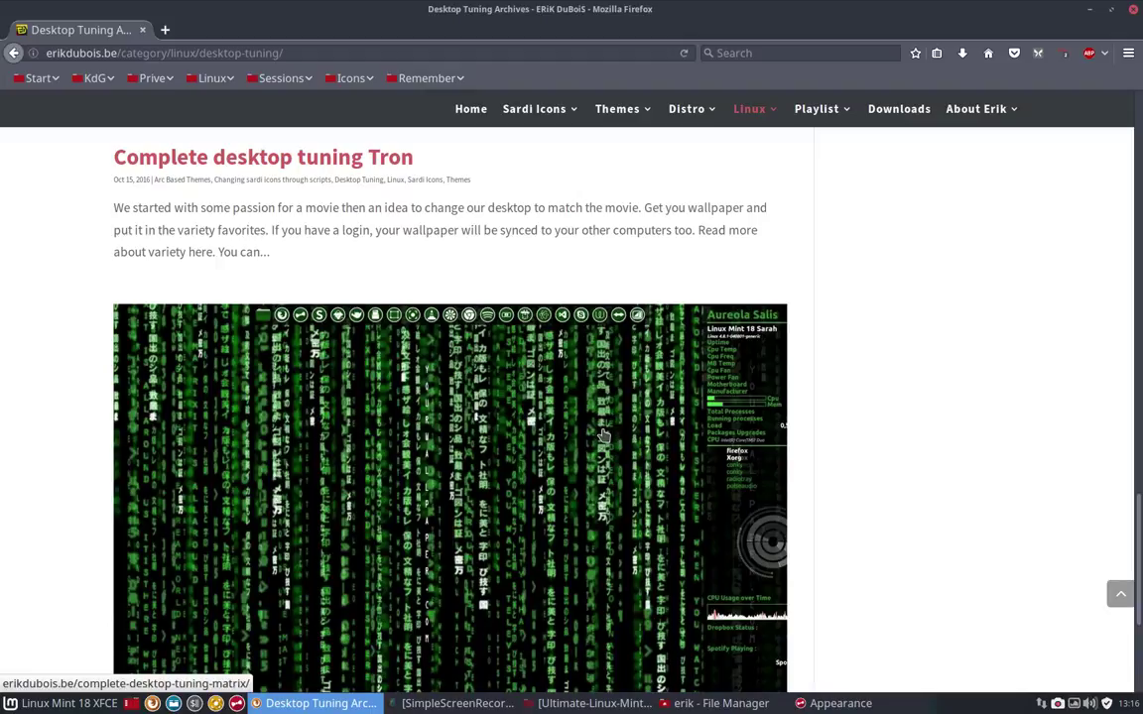
scroll(434, 364, "up", 11)
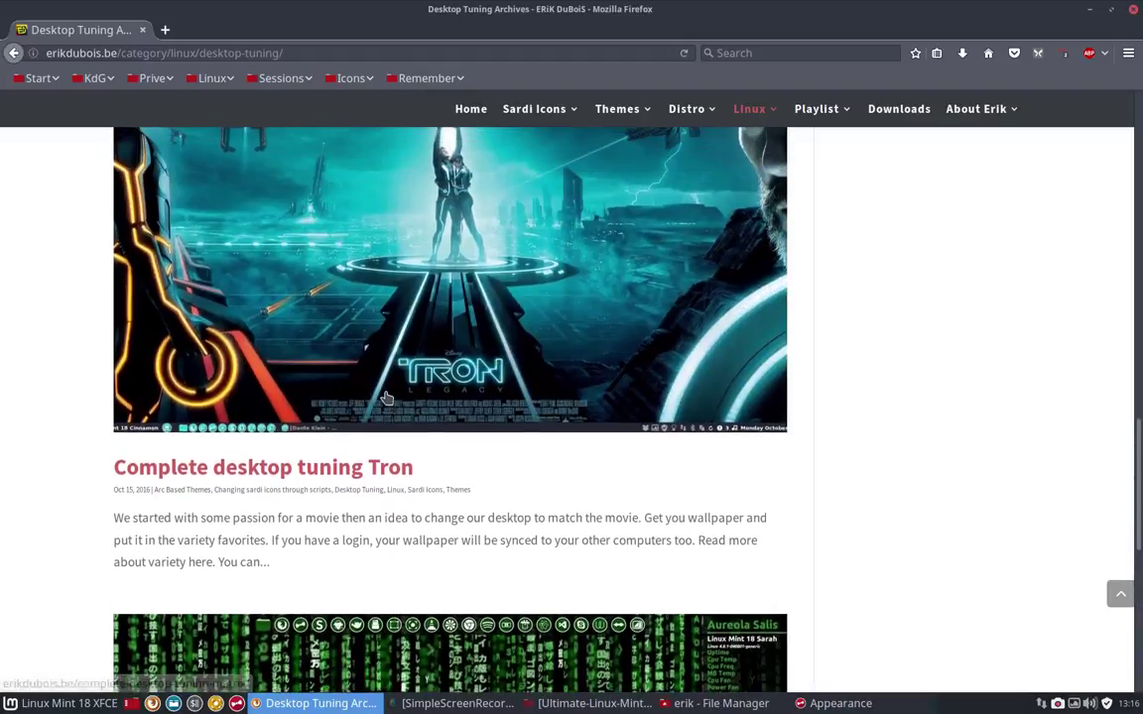
scroll(450, 421, "up", 15)
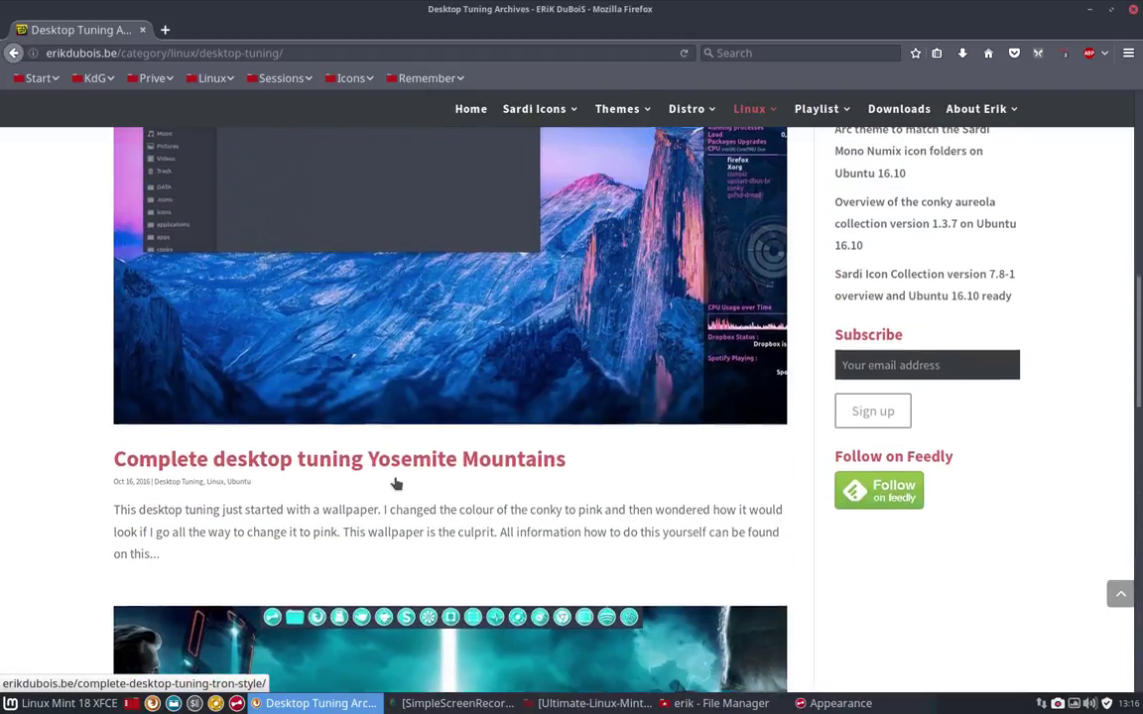
scroll(740, 376, "up", 6)
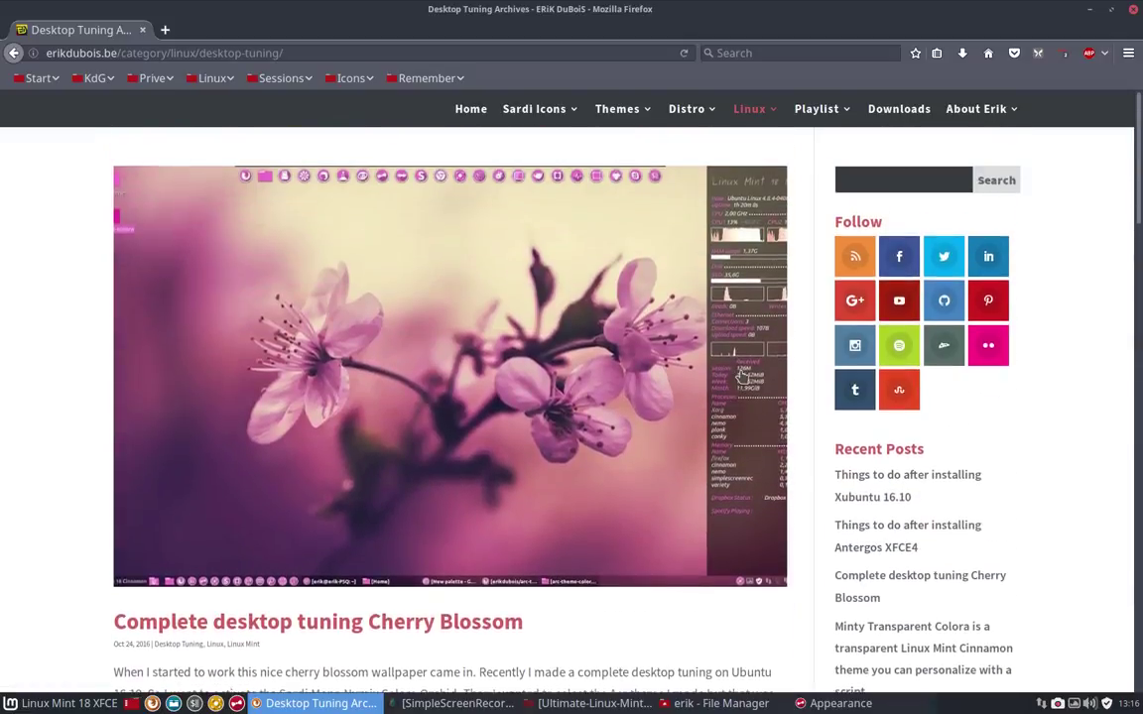